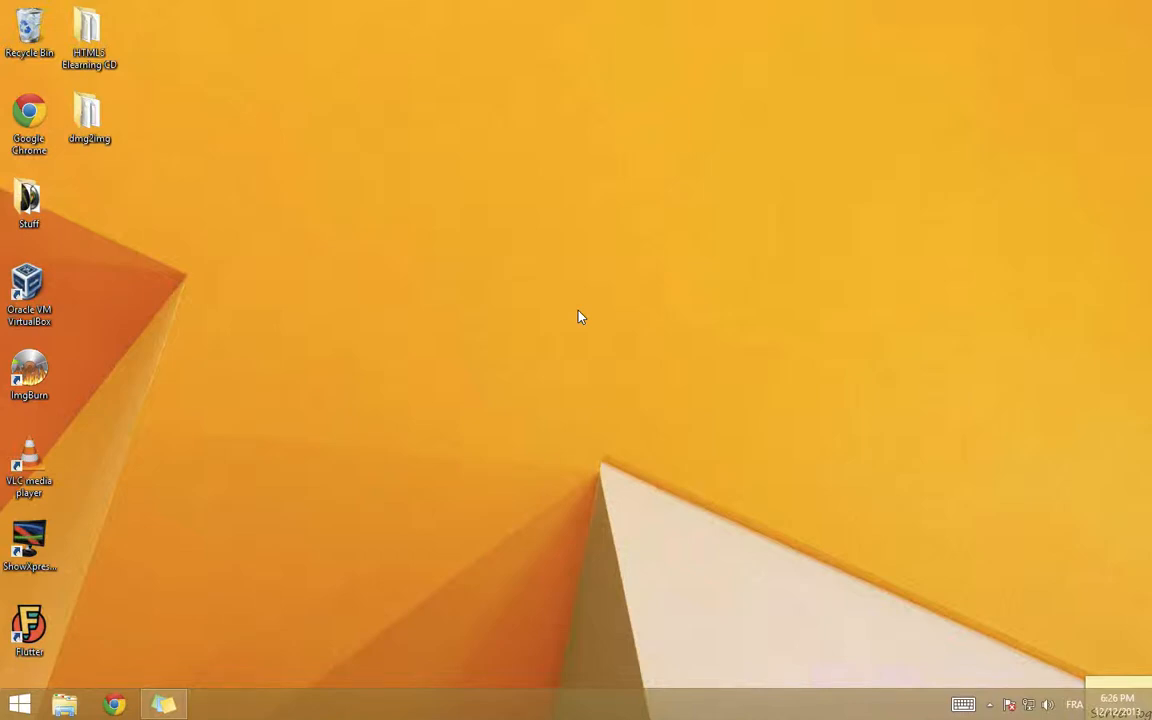
Step: Launch Oracle VM VirtualBox Manager from its desktop shortcut
double_click(40, 282)
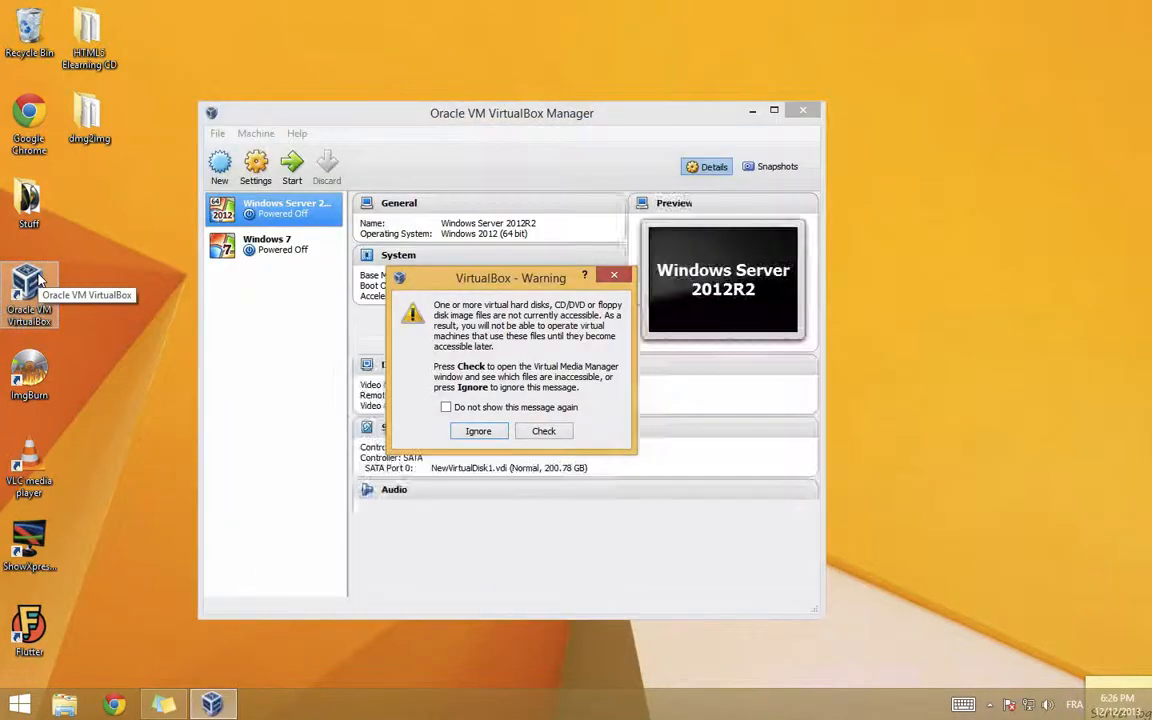
Step: Ignore the inaccessible virtual disk warning so both existing machines are listed
left_click(484, 431)
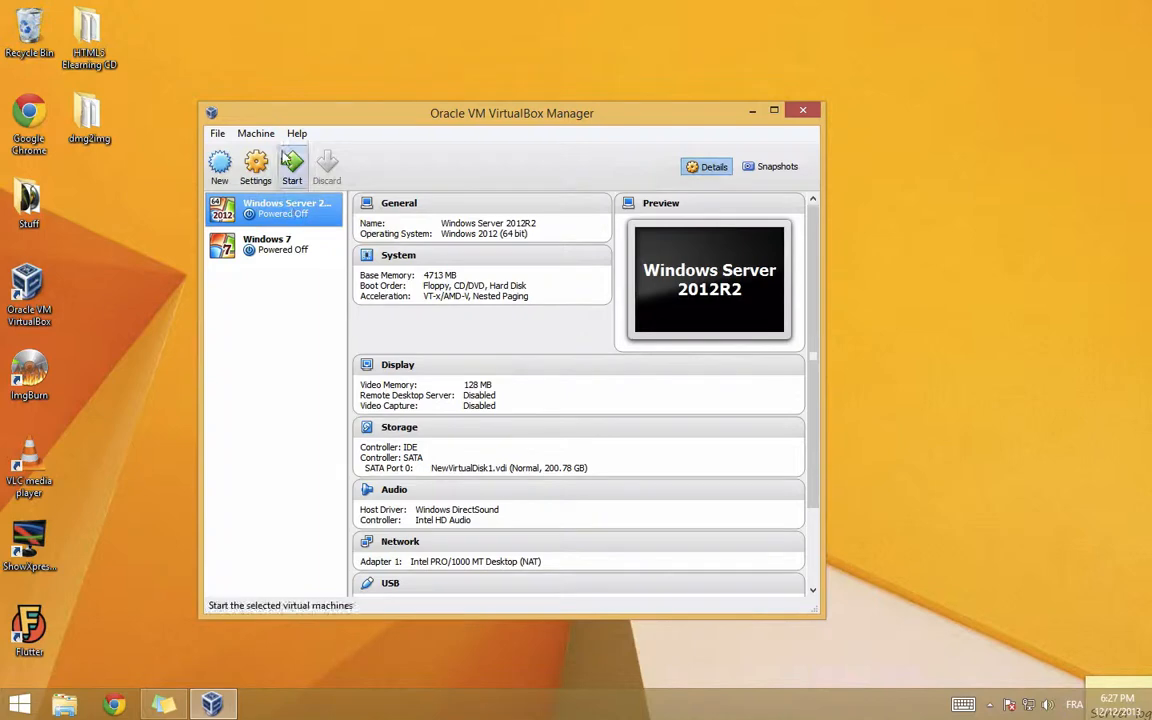
Step: Create a new Windows 7 machine, renaming it 'Windows 7 (1)' after the existing-folder error
left_click(222, 160)
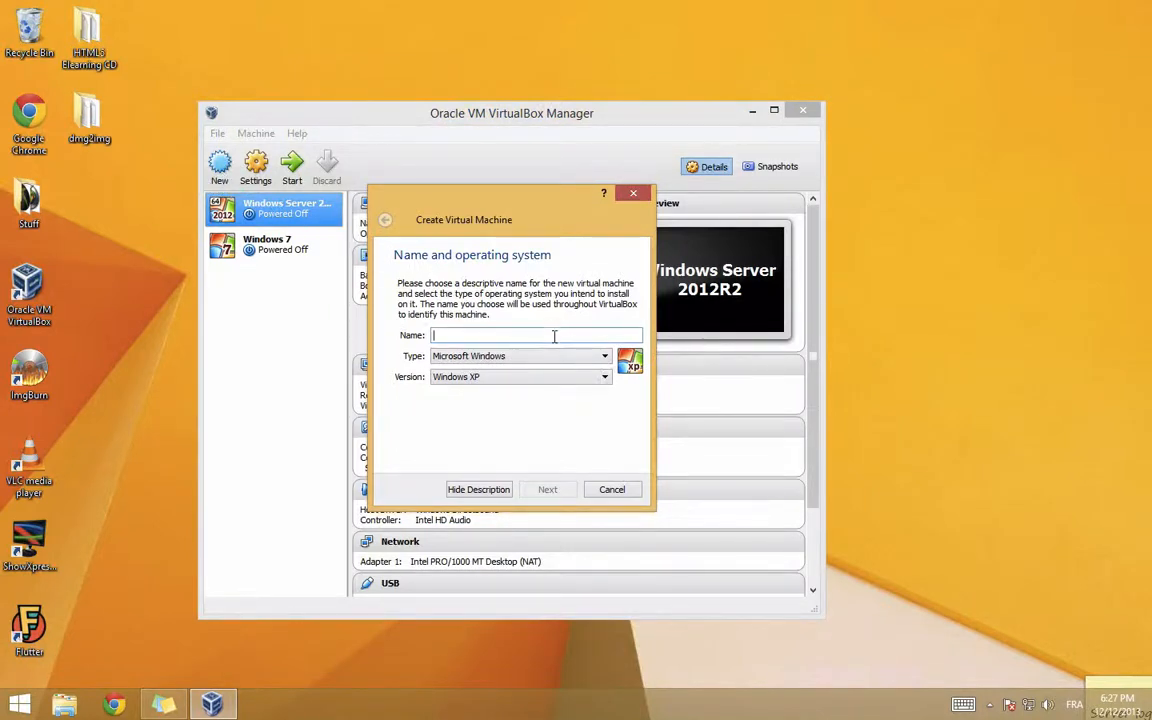
type("Windows ")
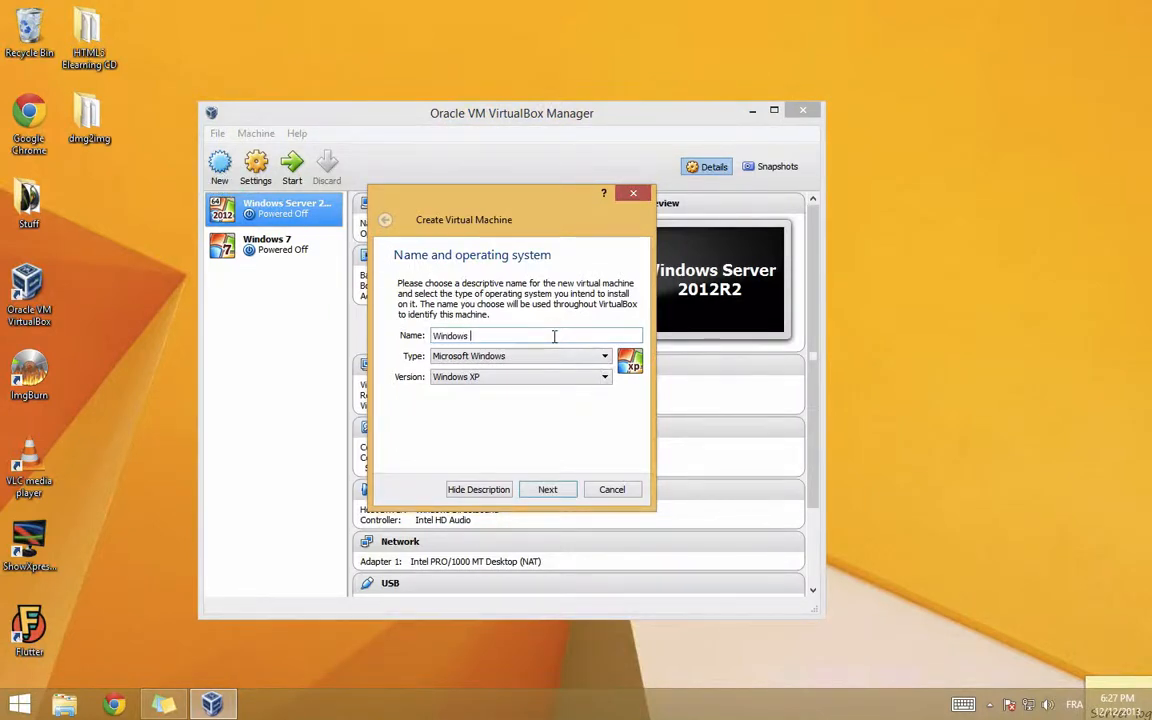
type("7")
left_click(518, 378)
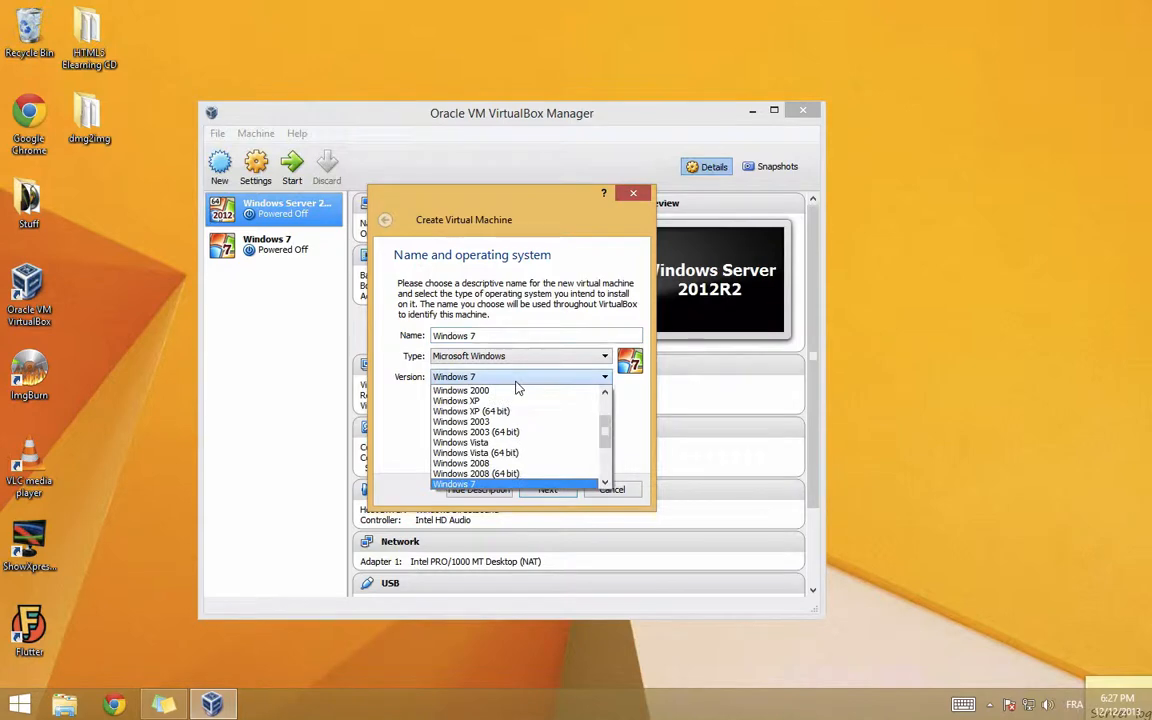
left_click(604, 484)
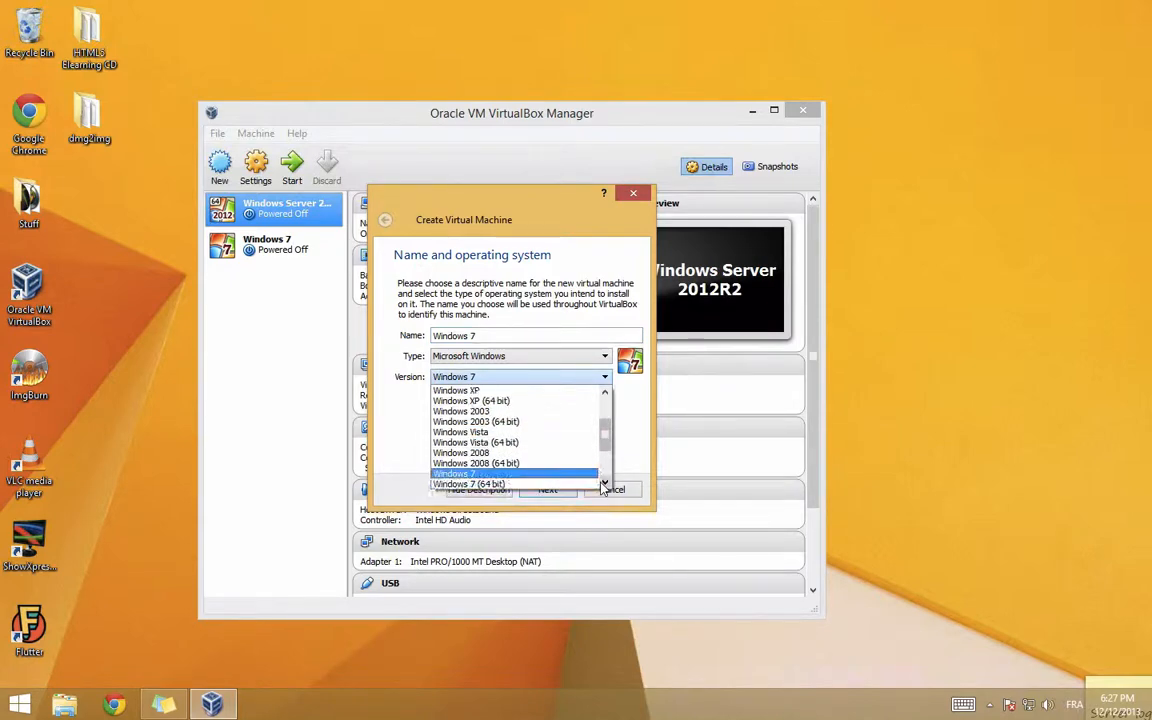
left_click(484, 477)
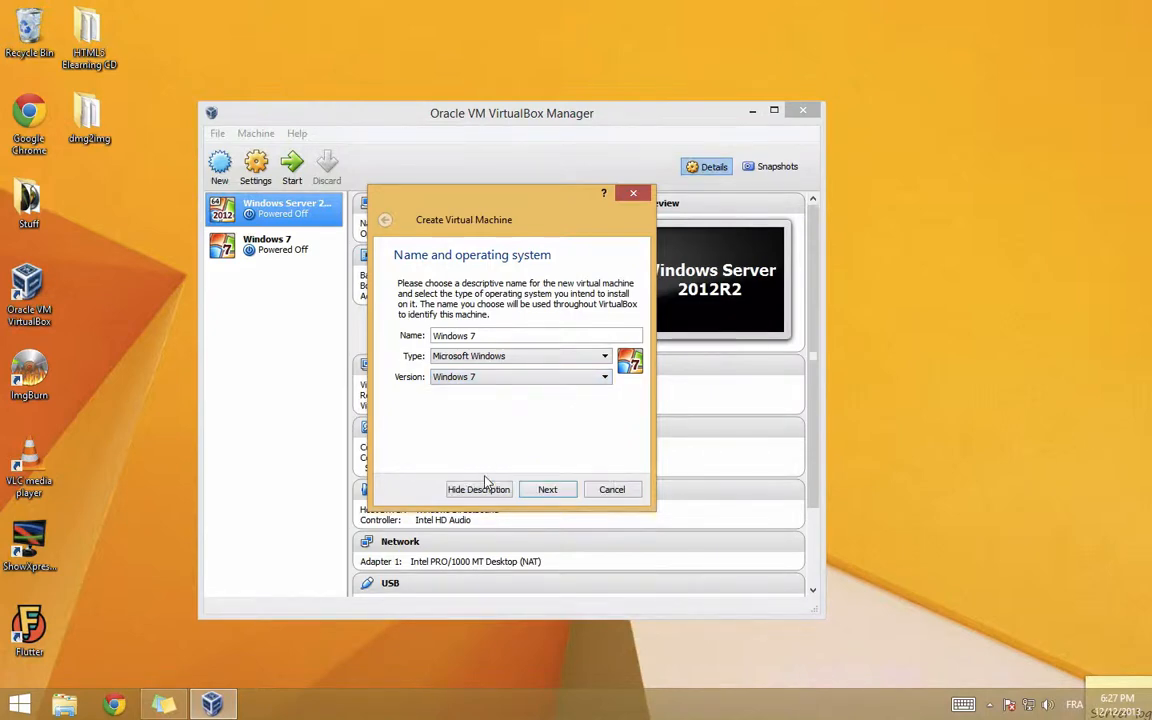
left_click(540, 490)
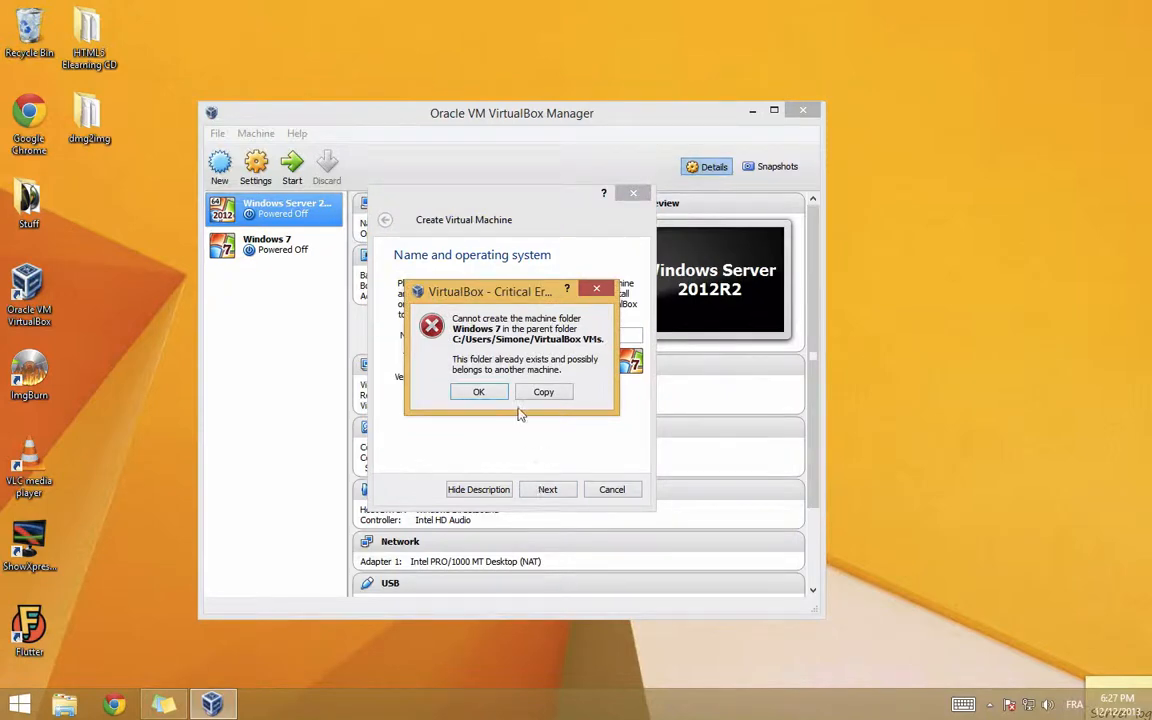
left_click(480, 393)
left_click(497, 336)
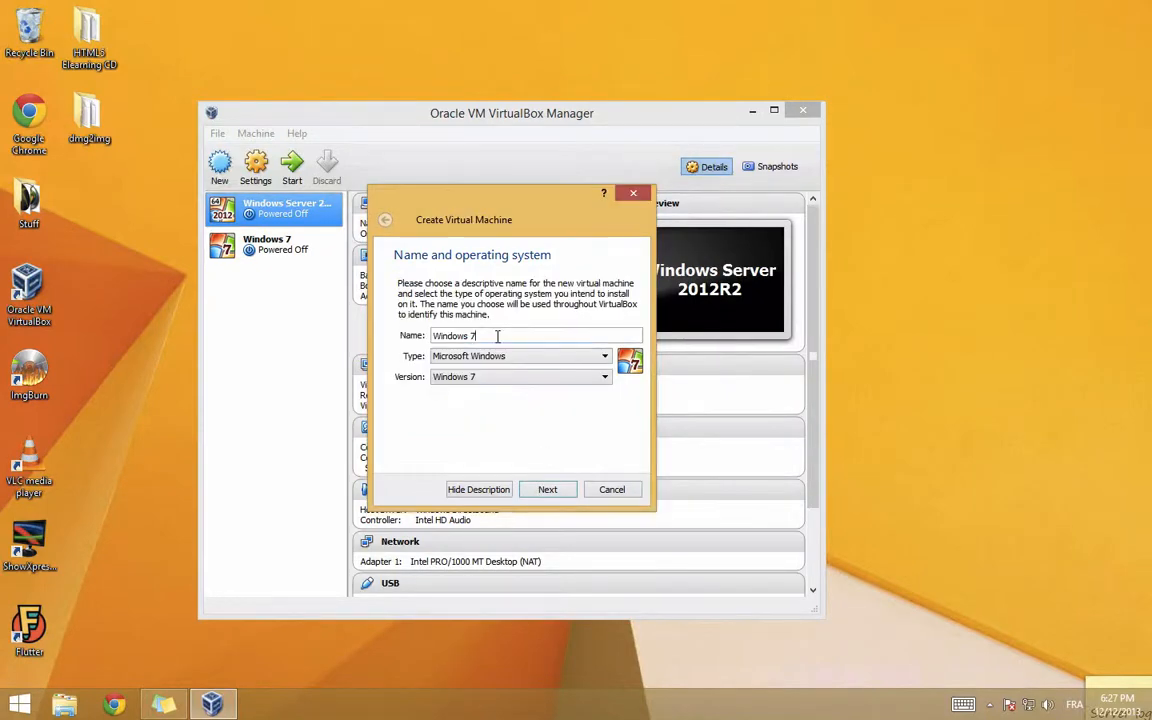
type("(1")
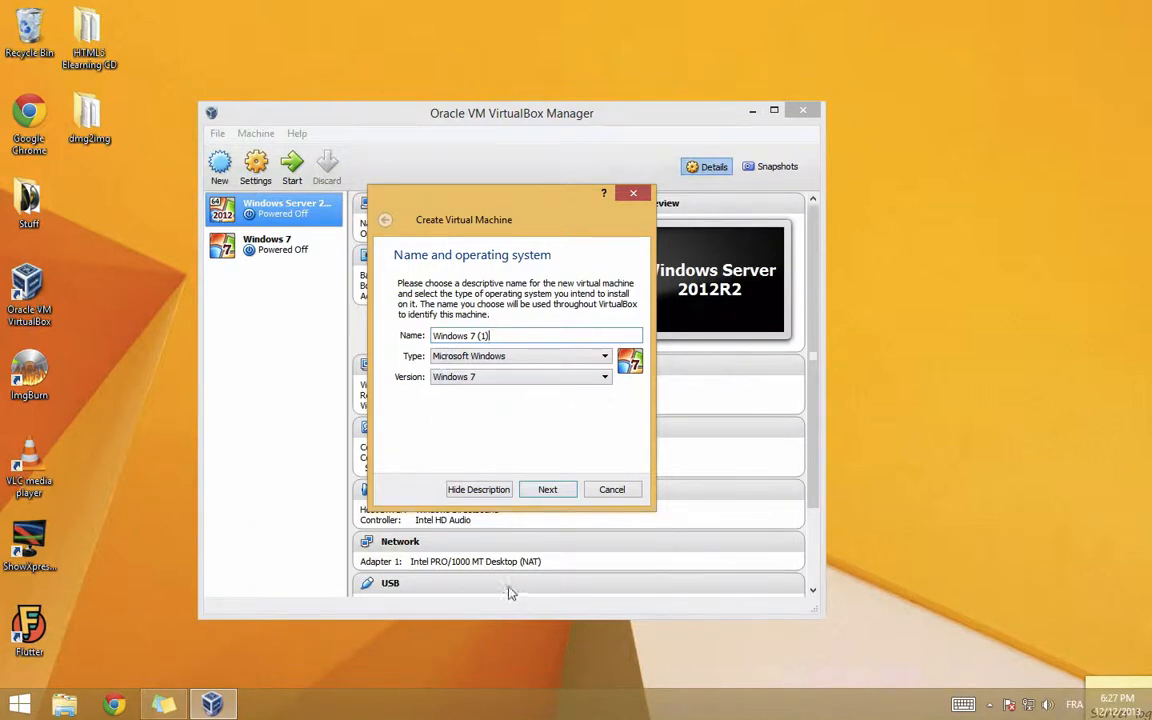
Step: Change the machine's memory size from 512 MB to 1024 MB
left_click(550, 491)
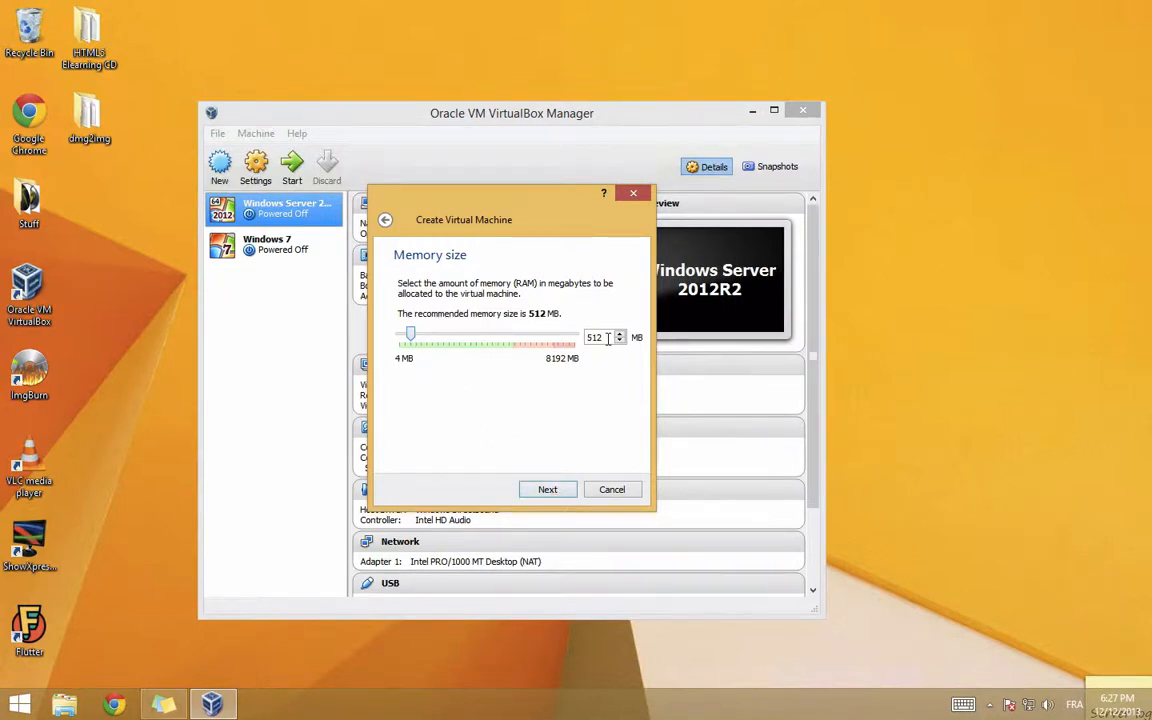
left_click_drag(609, 338, 546, 345)
type("1024")
left_click(548, 489)
Step: Give Windows 7 (1) a new 25 GB dynamically allocated VDI hard disk
left_click(549, 490)
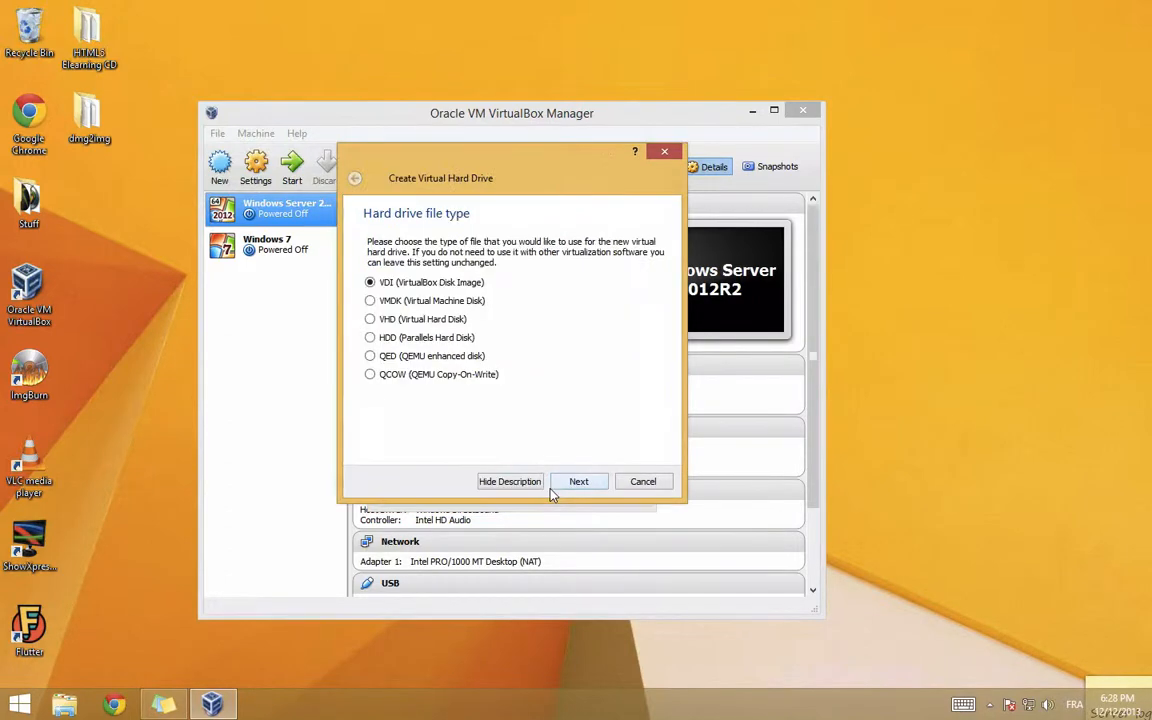
left_click(558, 483)
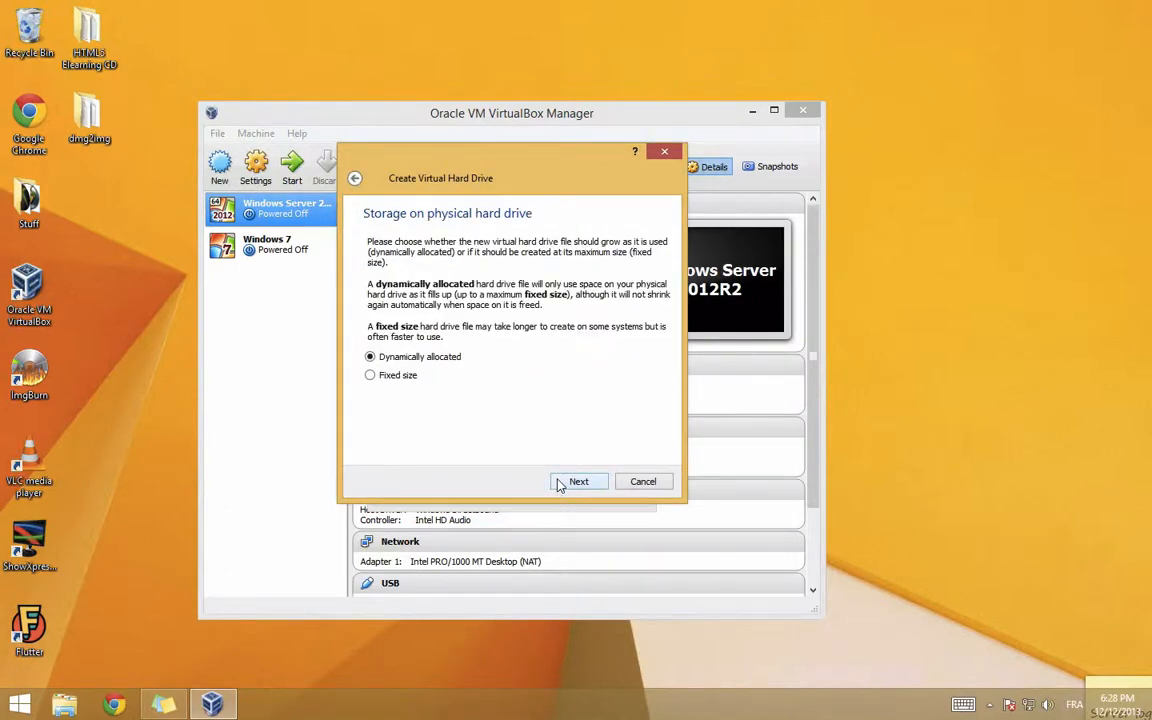
left_click(560, 483)
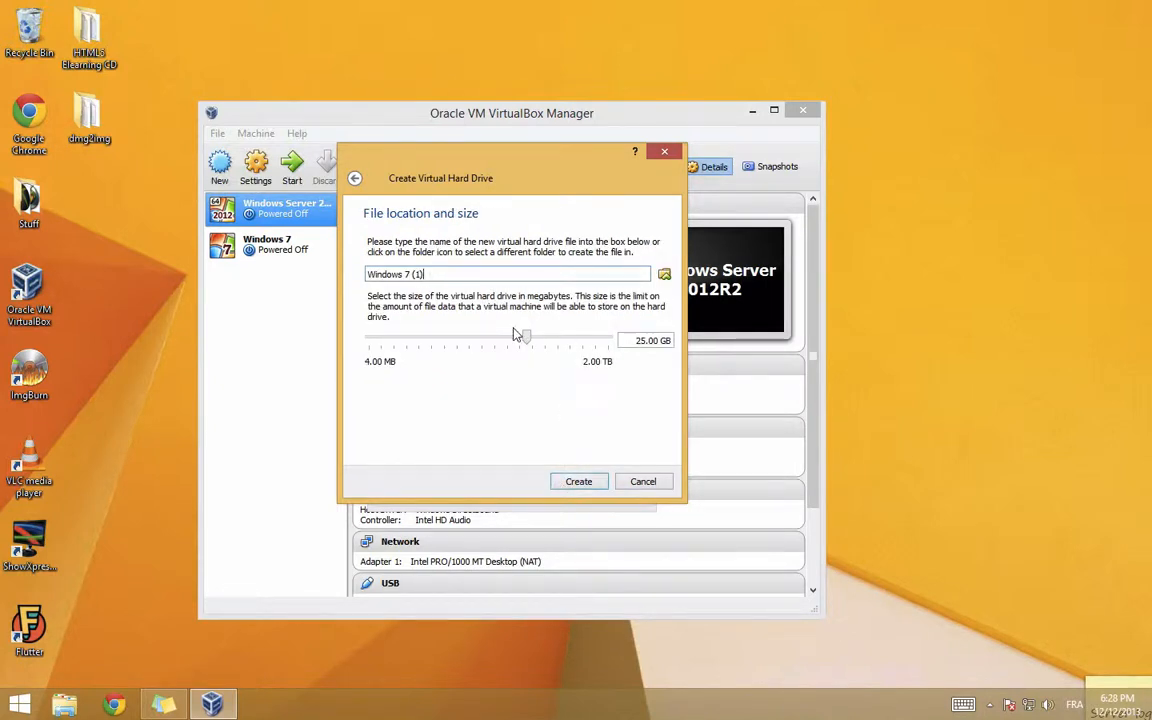
left_click(580, 483)
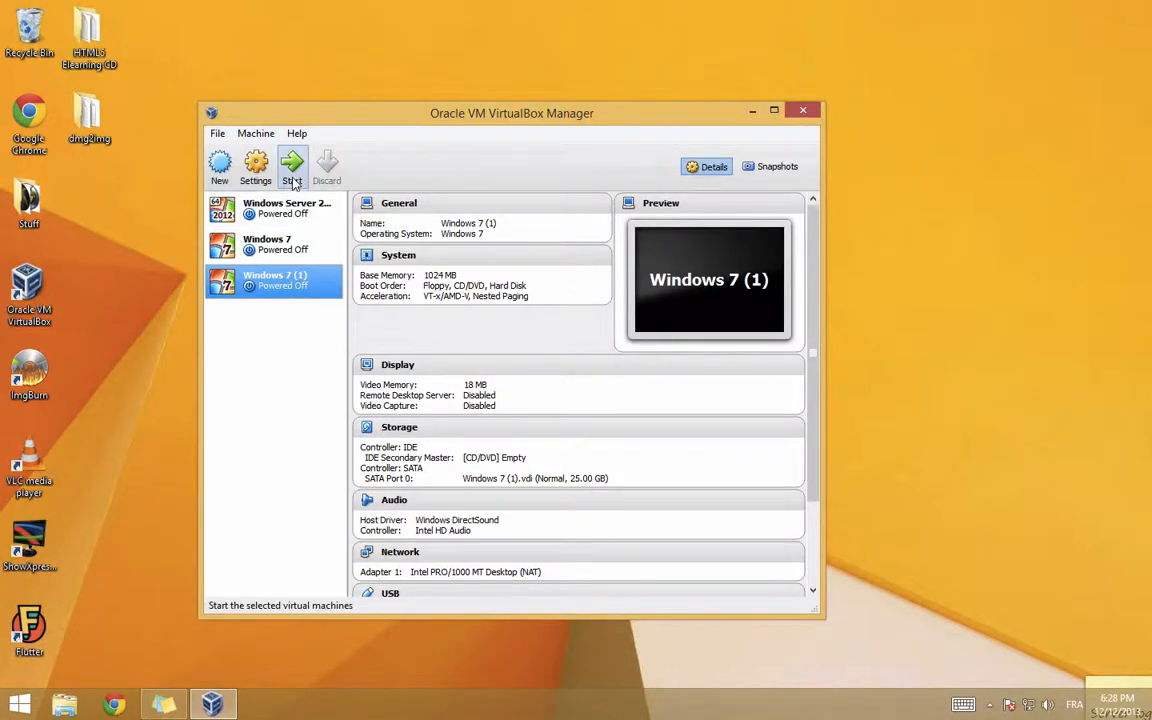
Step: Open This PC and unlock drive F: with its password
key("super+e")
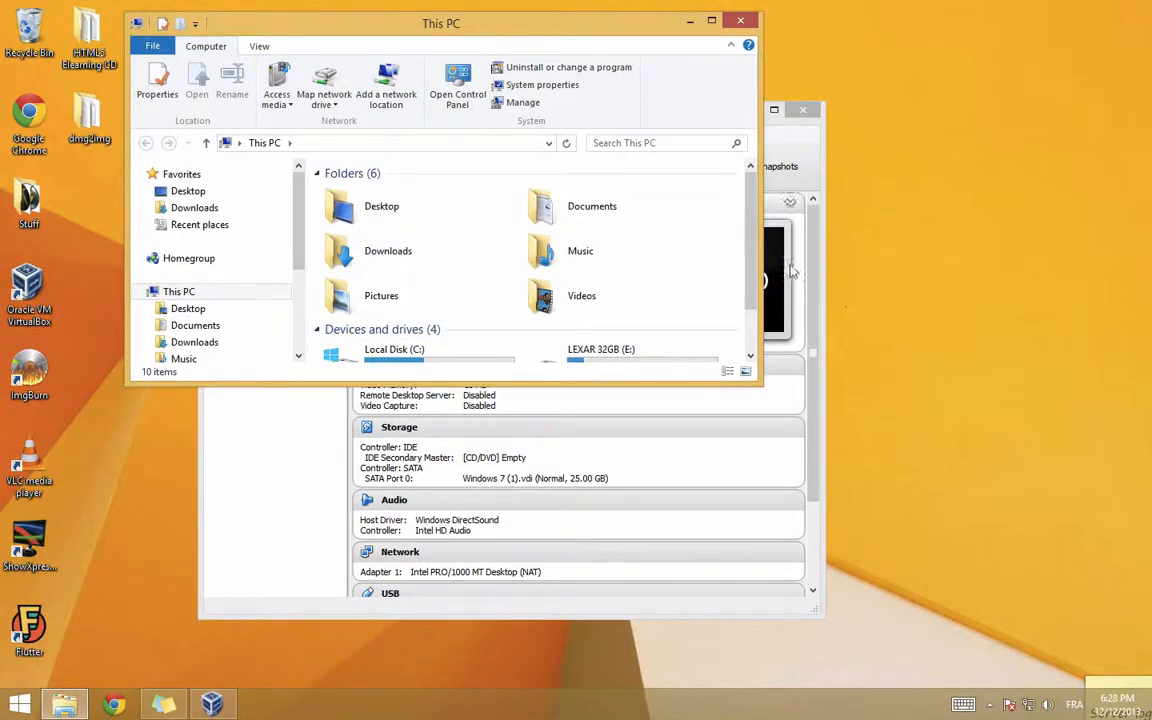
scroll(745, 266, "down", 2)
double_click(385, 339)
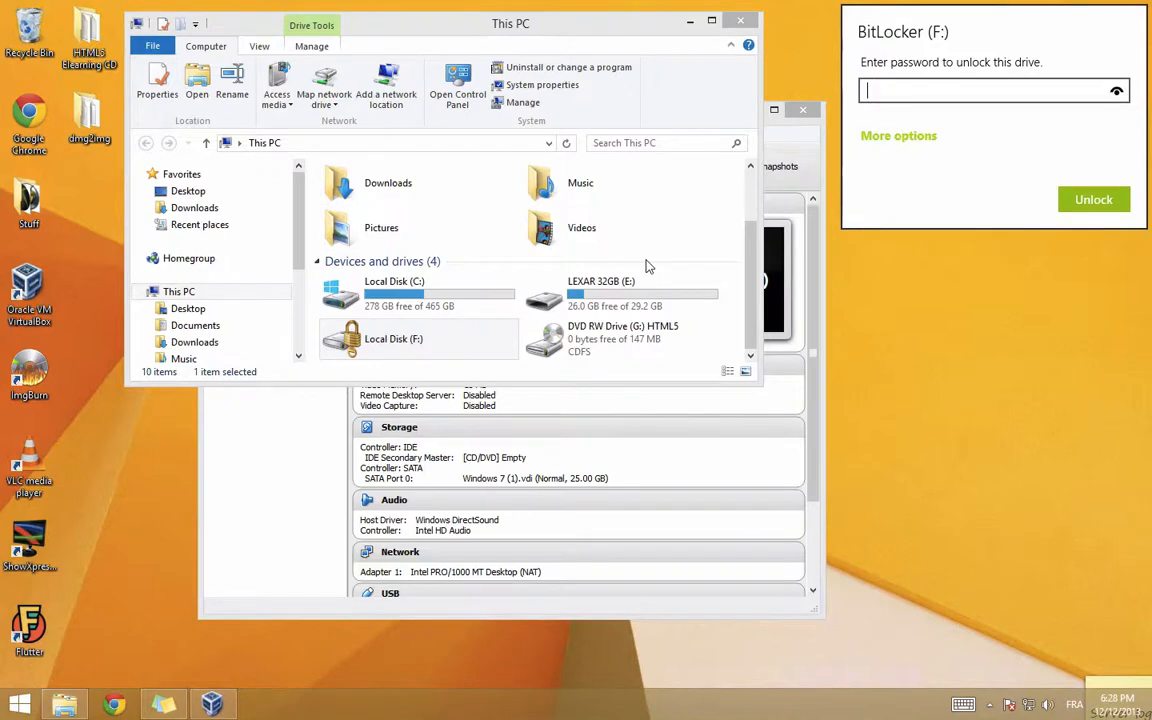
type("••••••••")
left_click(1075, 203)
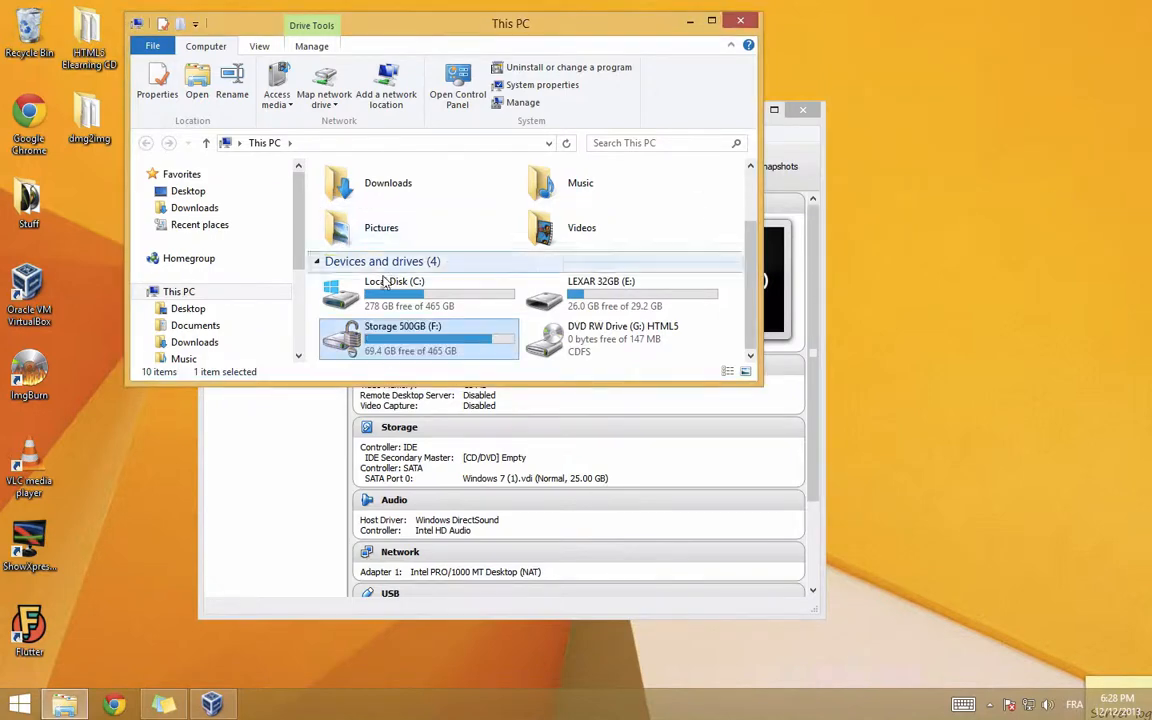
Step: Locate the Windows 7 All 32 bit ISO under F:\ISO\OS\Windows, then minimize Explorer
double_click(342, 334)
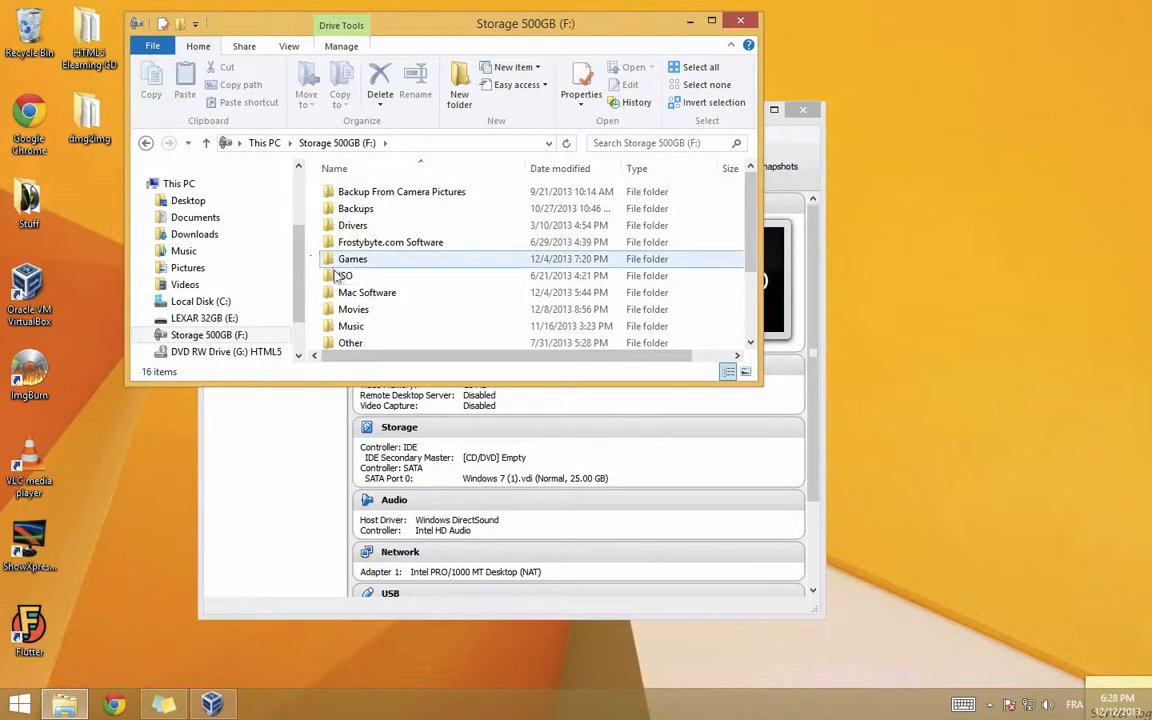
double_click(340, 275)
double_click(348, 192)
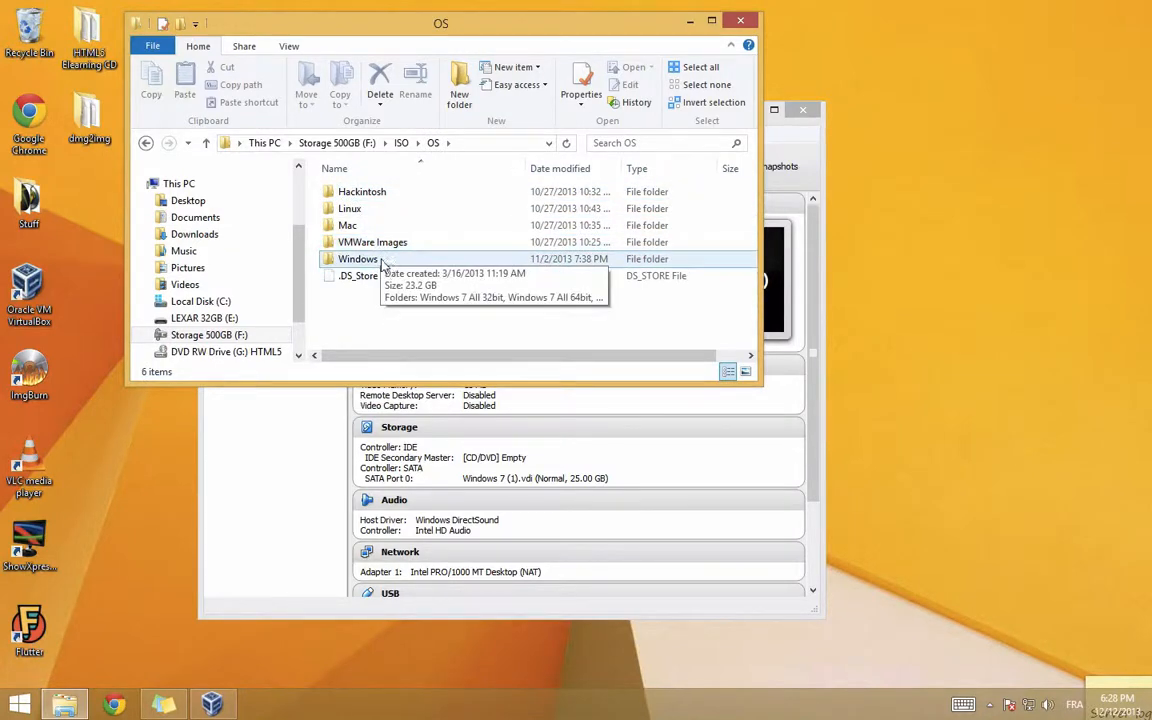
left_click(350, 261)
double_click(350, 261)
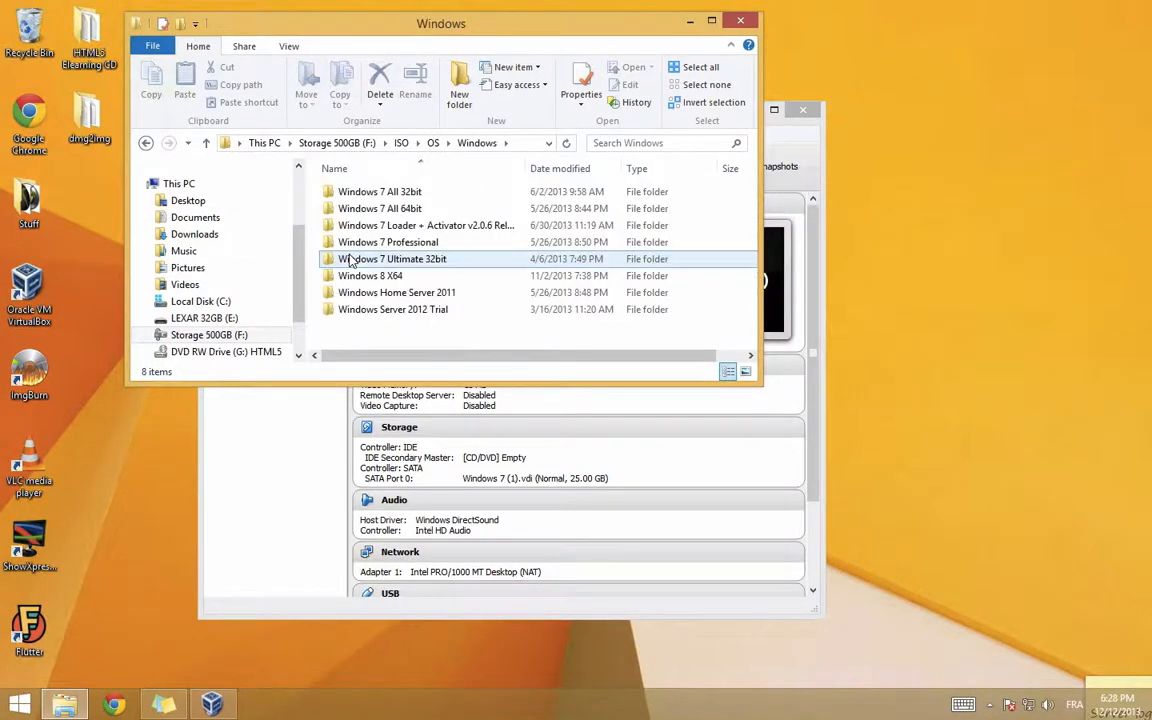
double_click(350, 192)
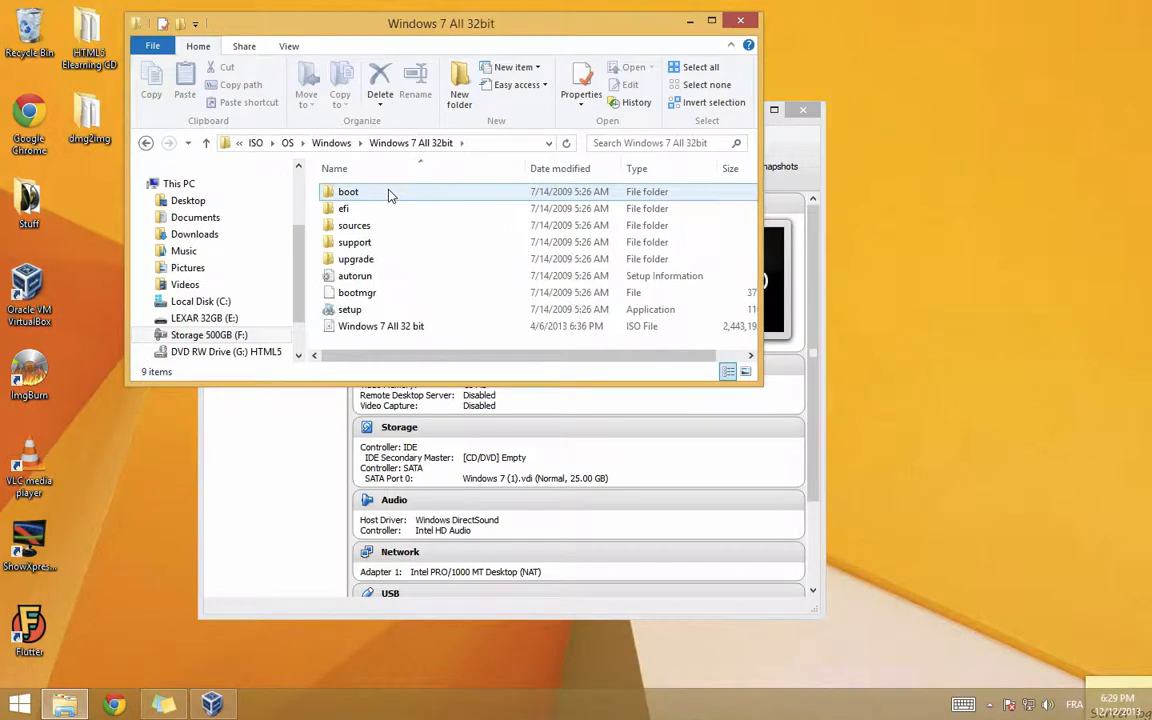
left_click(345, 330)
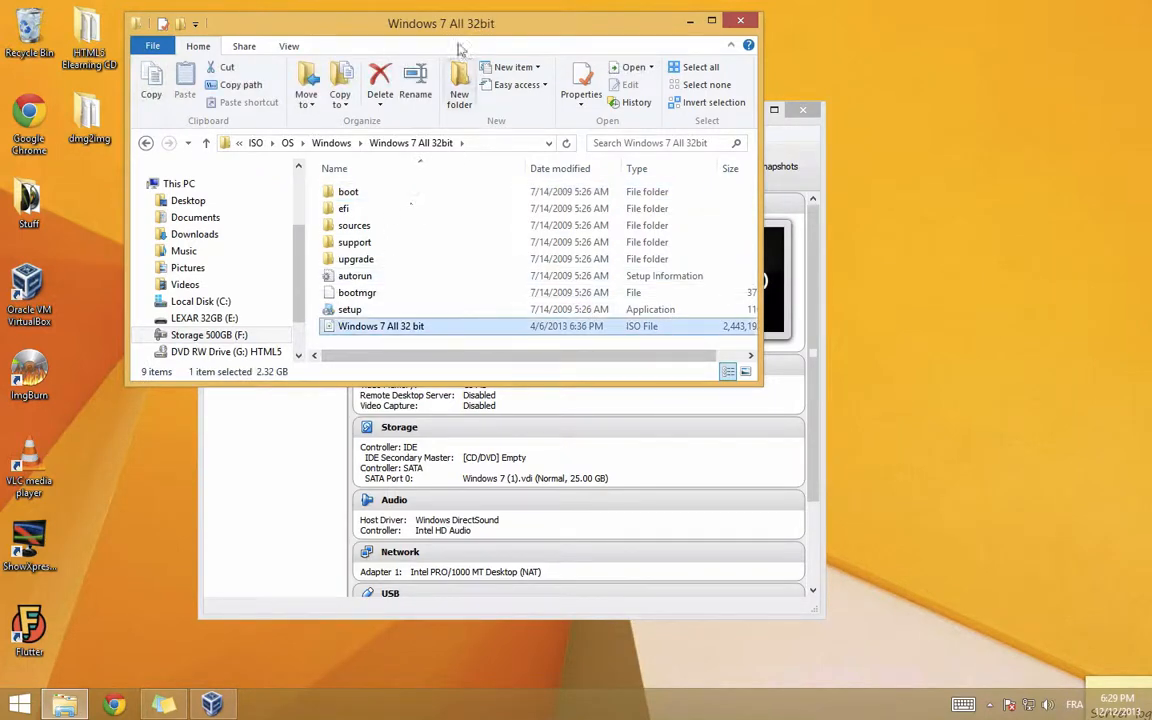
left_click(689, 20)
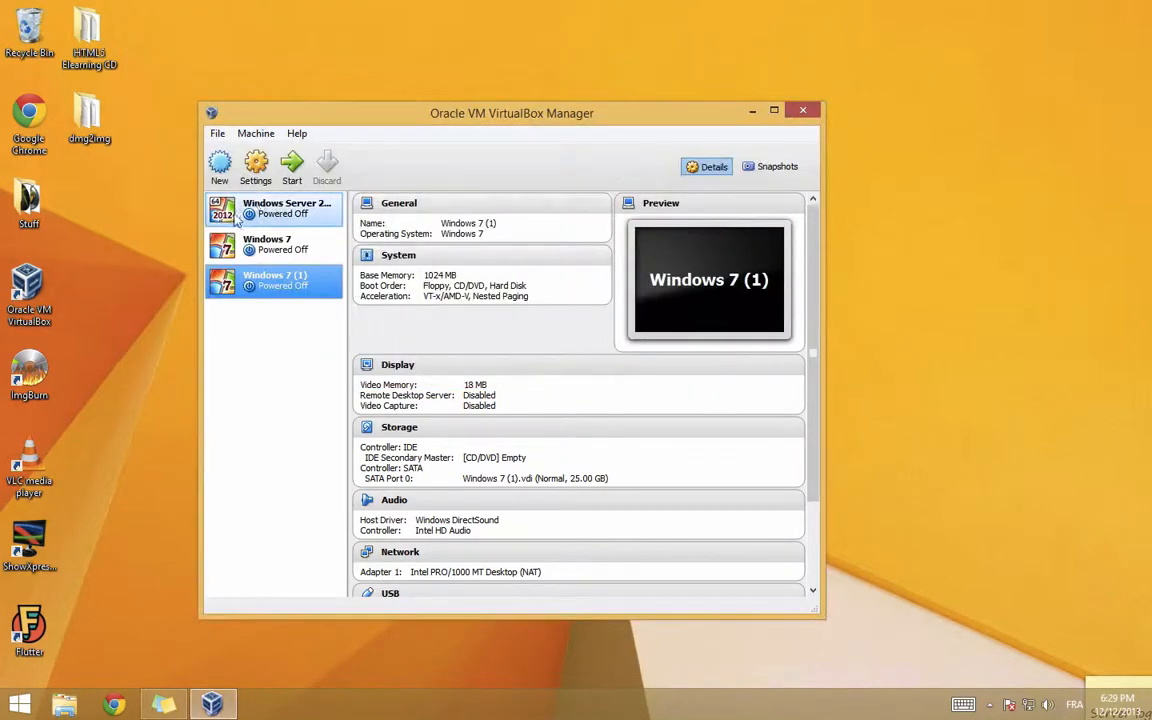
Step: Start Windows 7 (1) using F:\ISO\OS\Windows\Windows 7 All 32bit\Windows 7 All 32 bit.iso as start-up disk
left_click(290, 172)
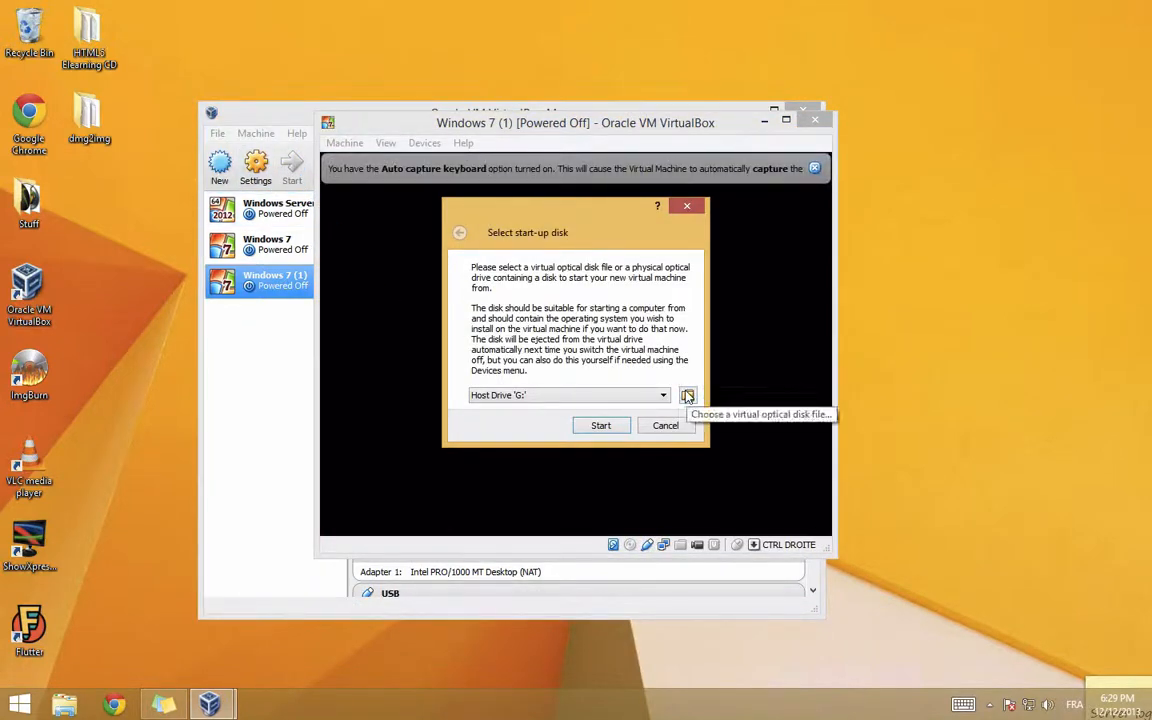
left_click(687, 396)
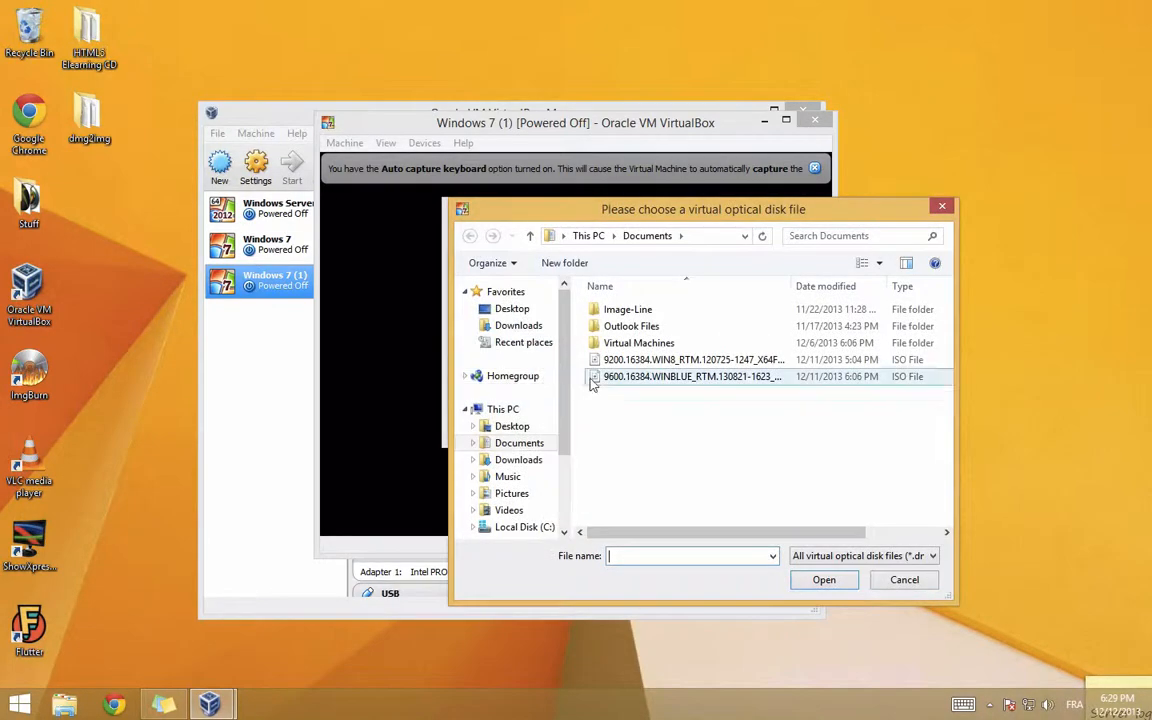
scroll(510, 450, "down", 2)
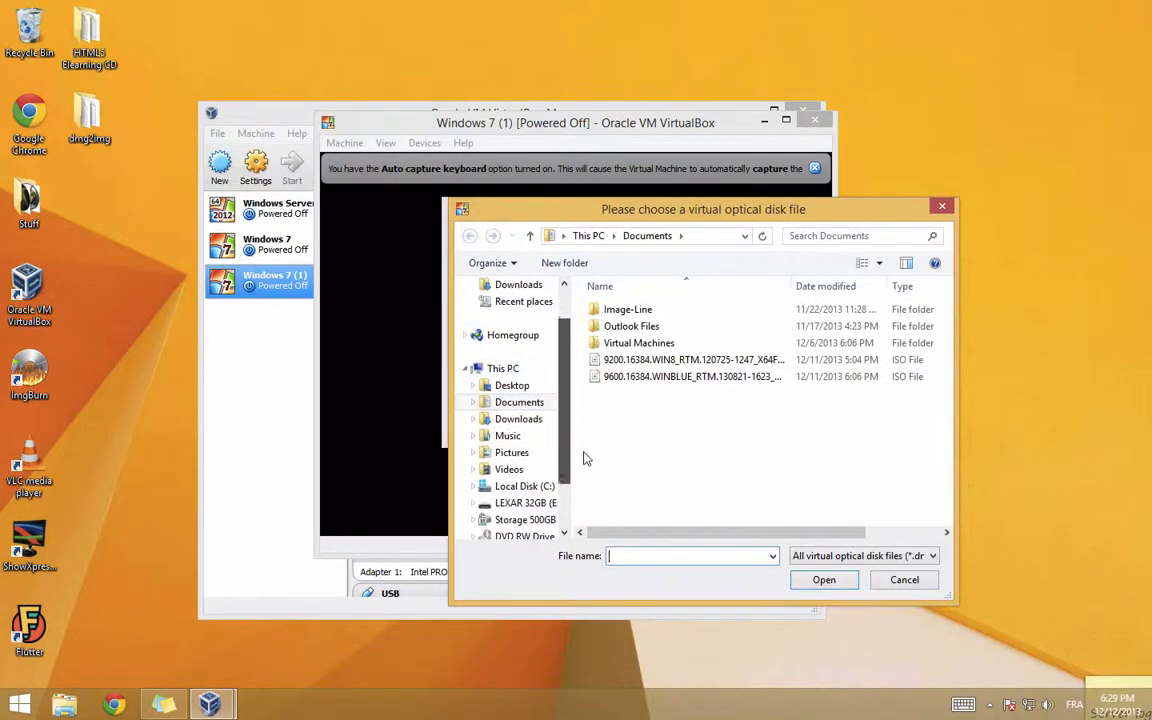
left_click(512, 452)
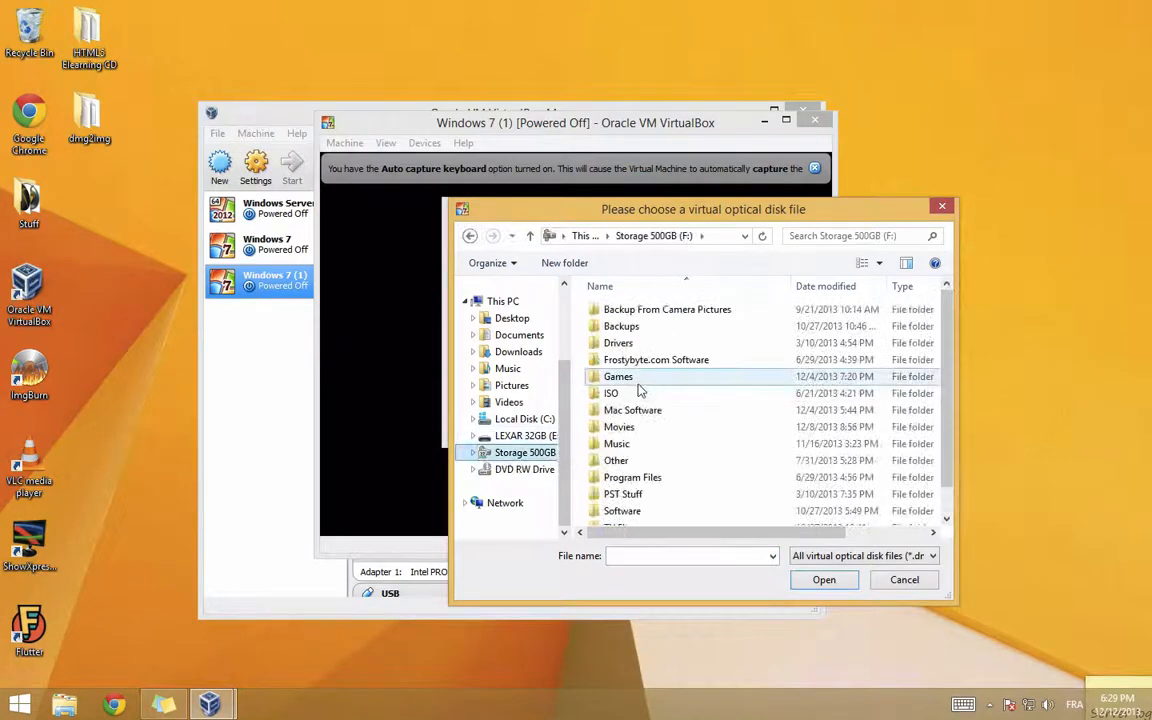
double_click(611, 393)
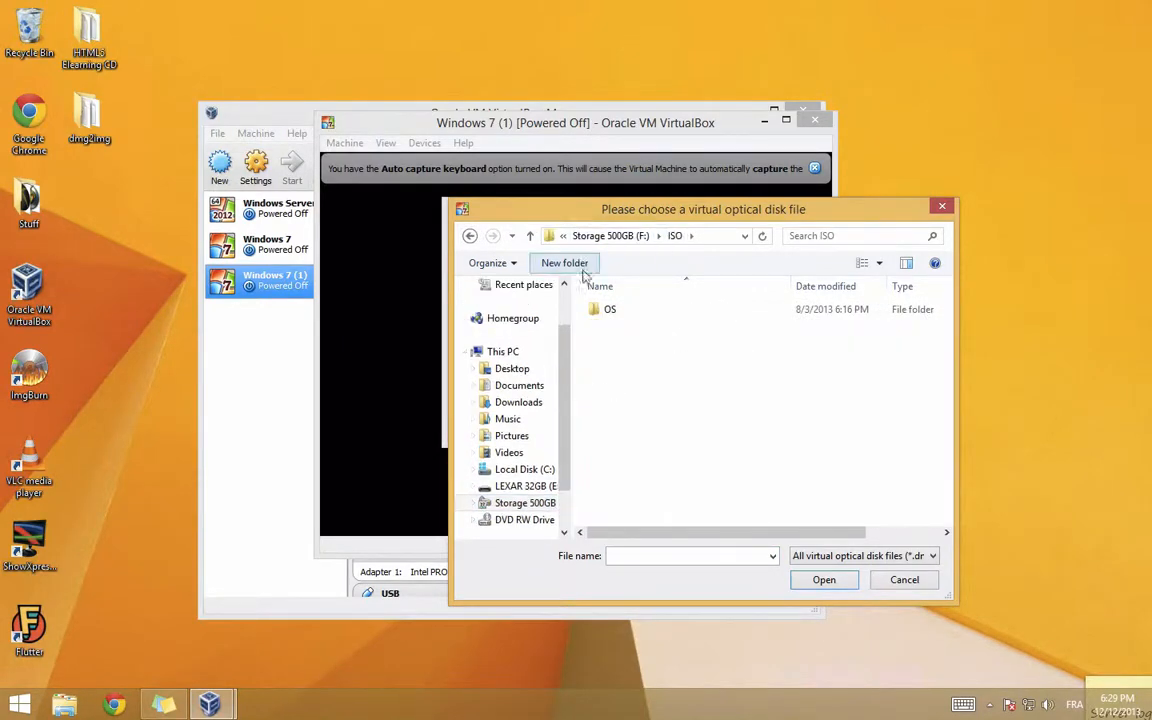
double_click(592, 311)
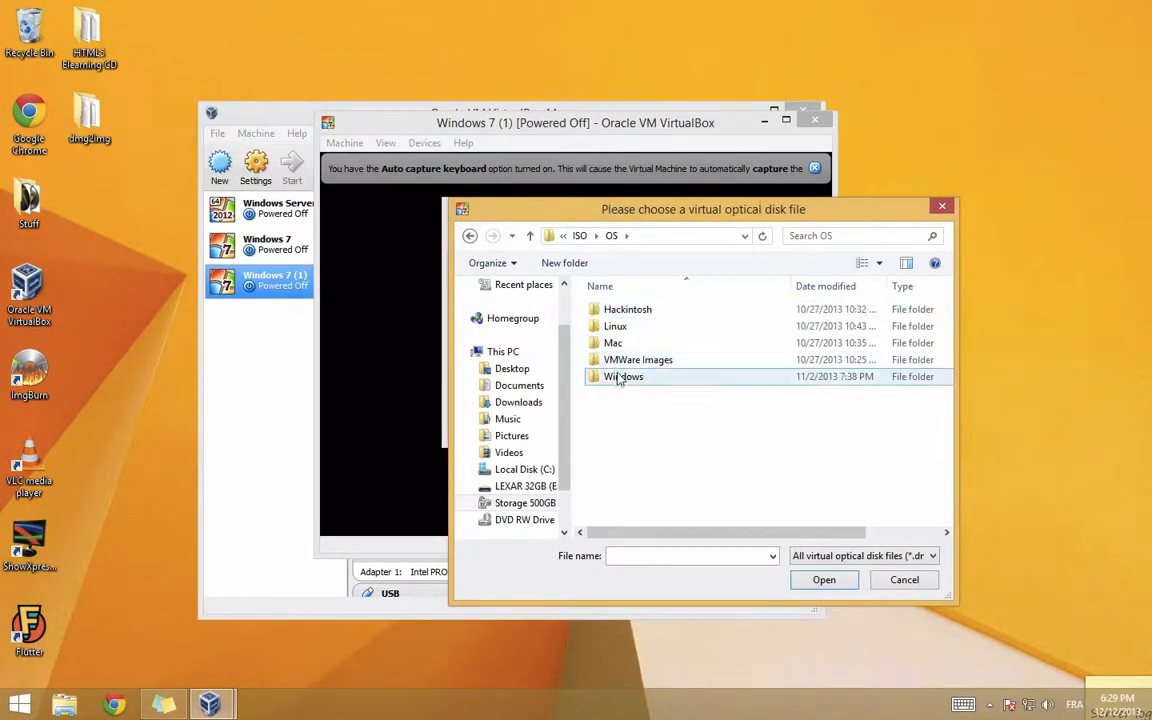
double_click(620, 377)
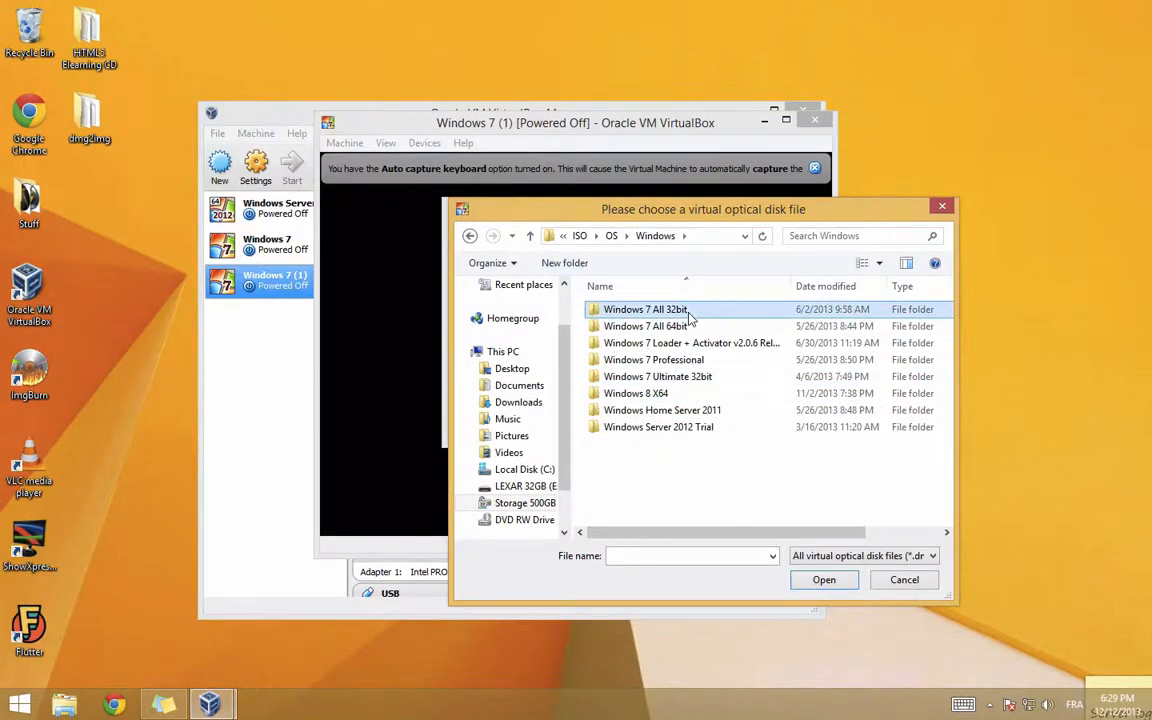
double_click(640, 309)
left_click(640, 393)
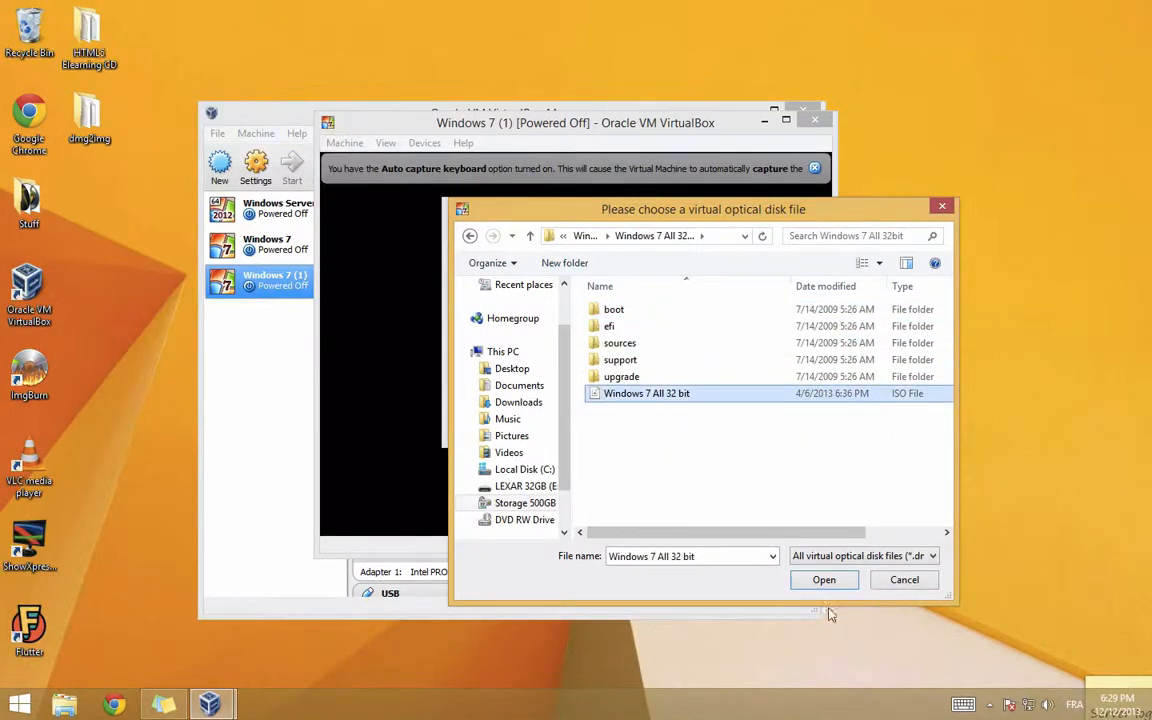
left_click(824, 581)
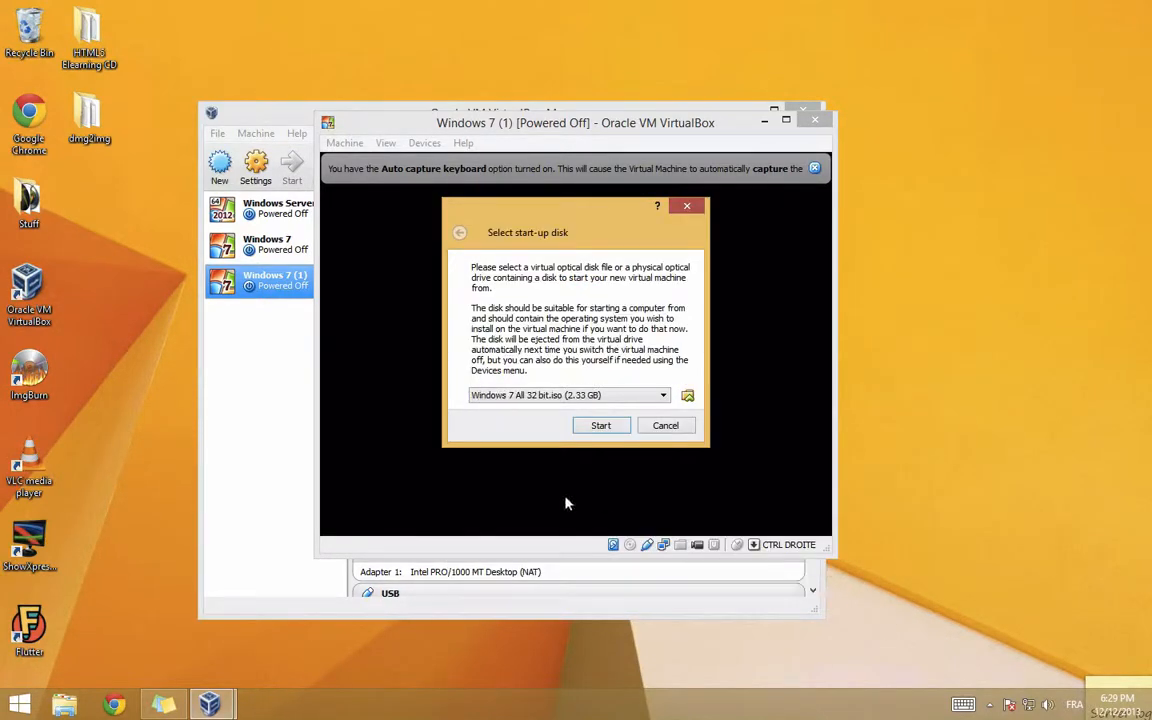
left_click(588, 428)
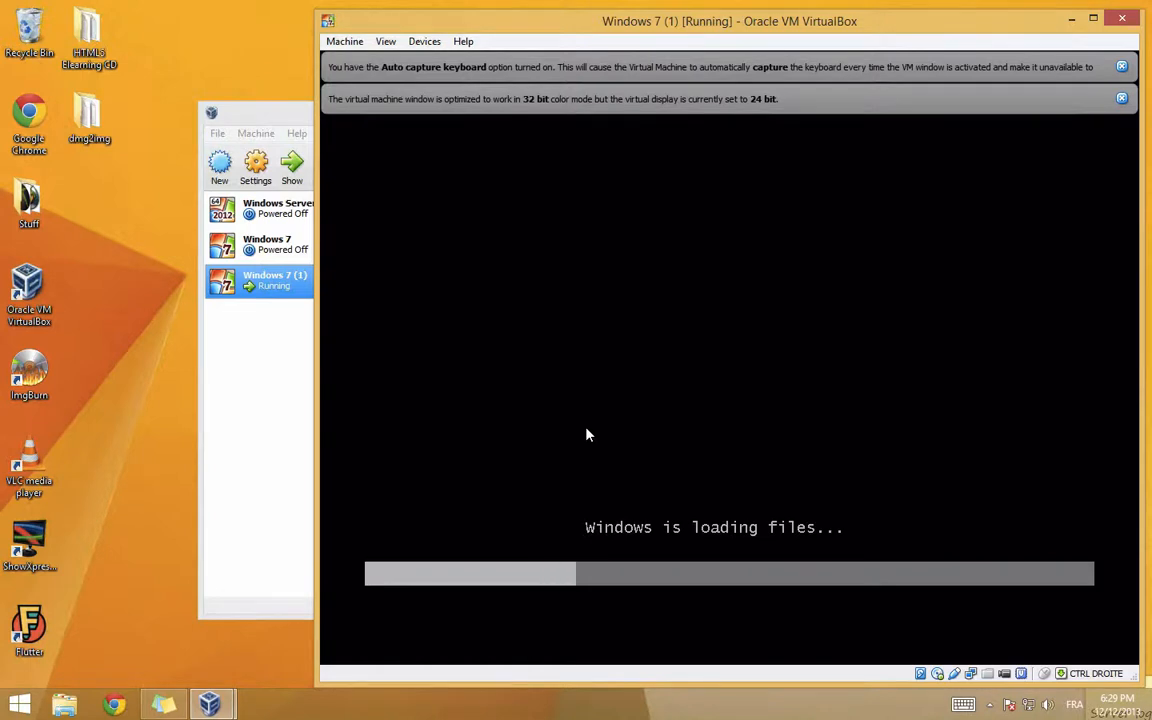
Step: Use the VM window's top menu while Windows setup loads to the language screen
mouse_move(590, 8)
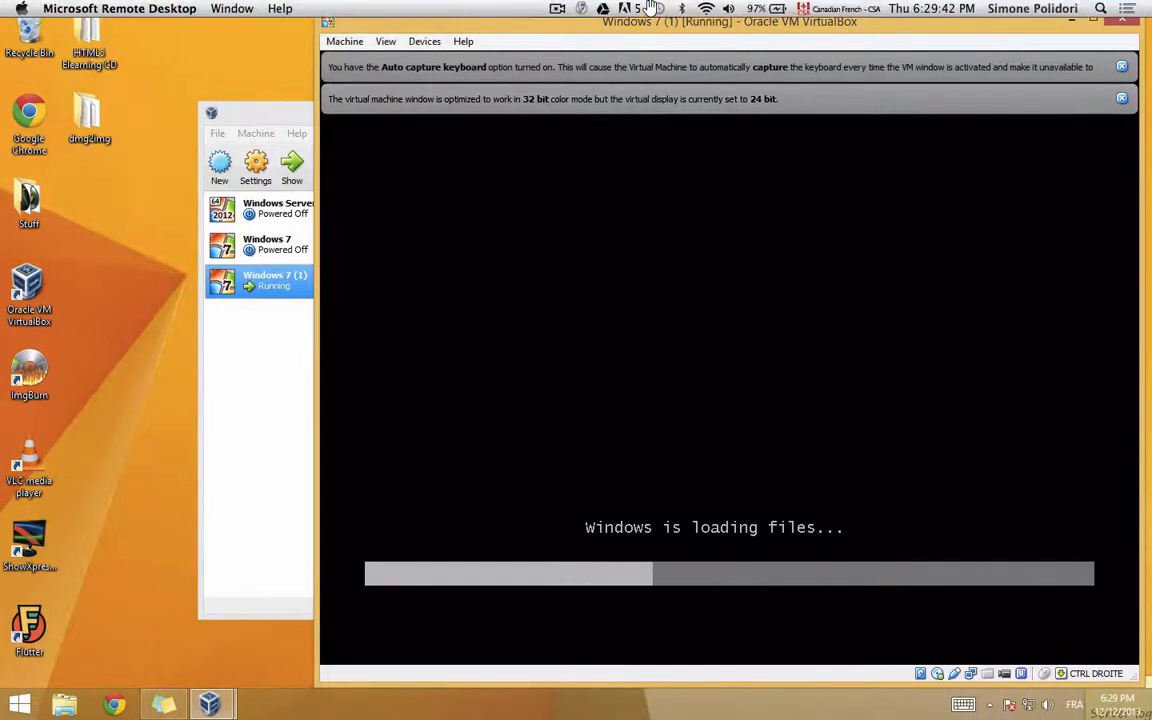
left_click(555, 8)
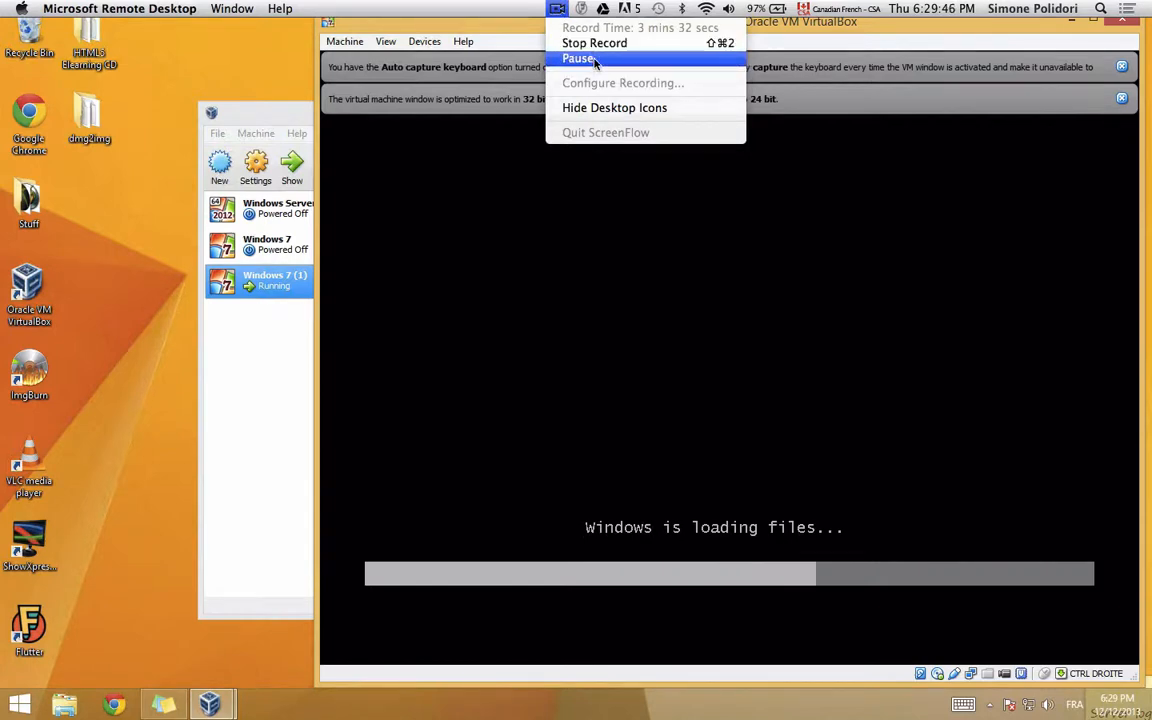
left_click(595, 60)
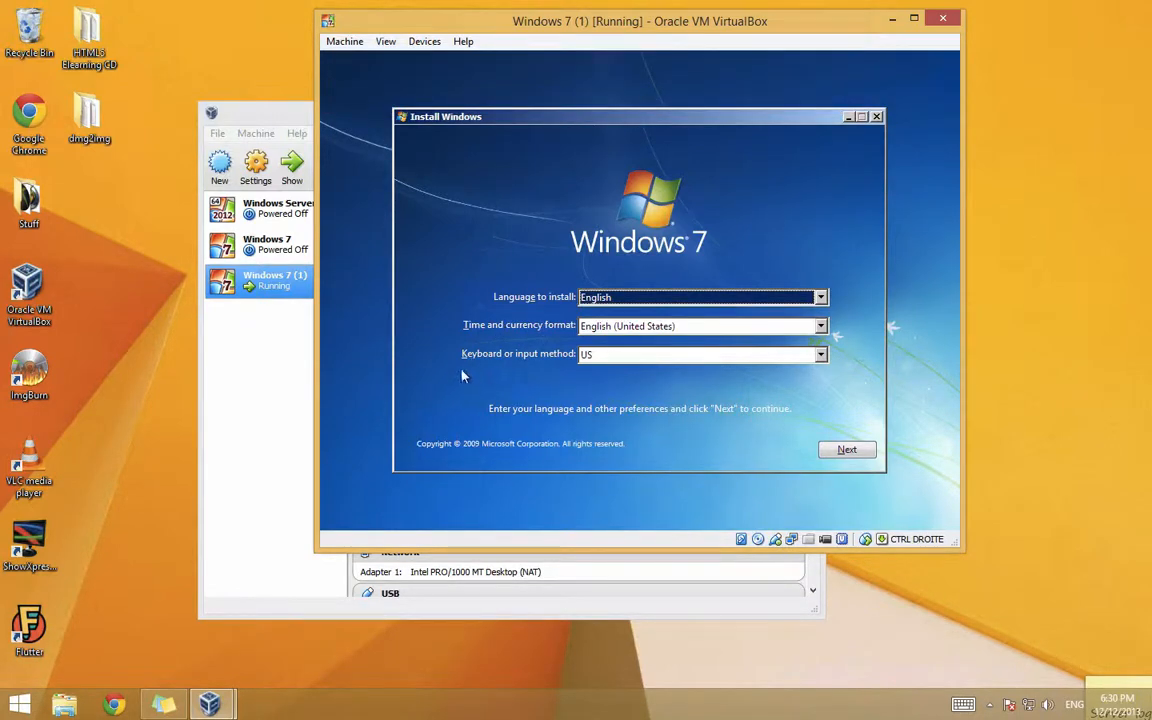
Step: Keep English and US keyboard defaults, start installing, and select Windows 7 Ultimate
left_click(843, 450)
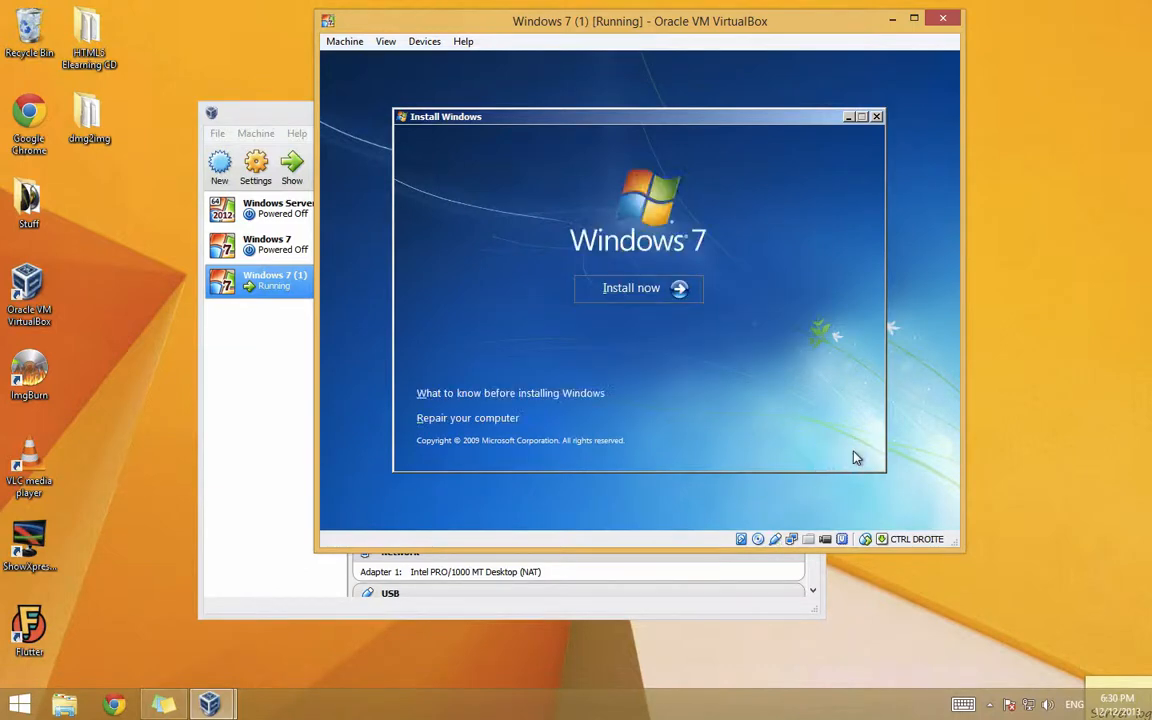
left_click(630, 288)
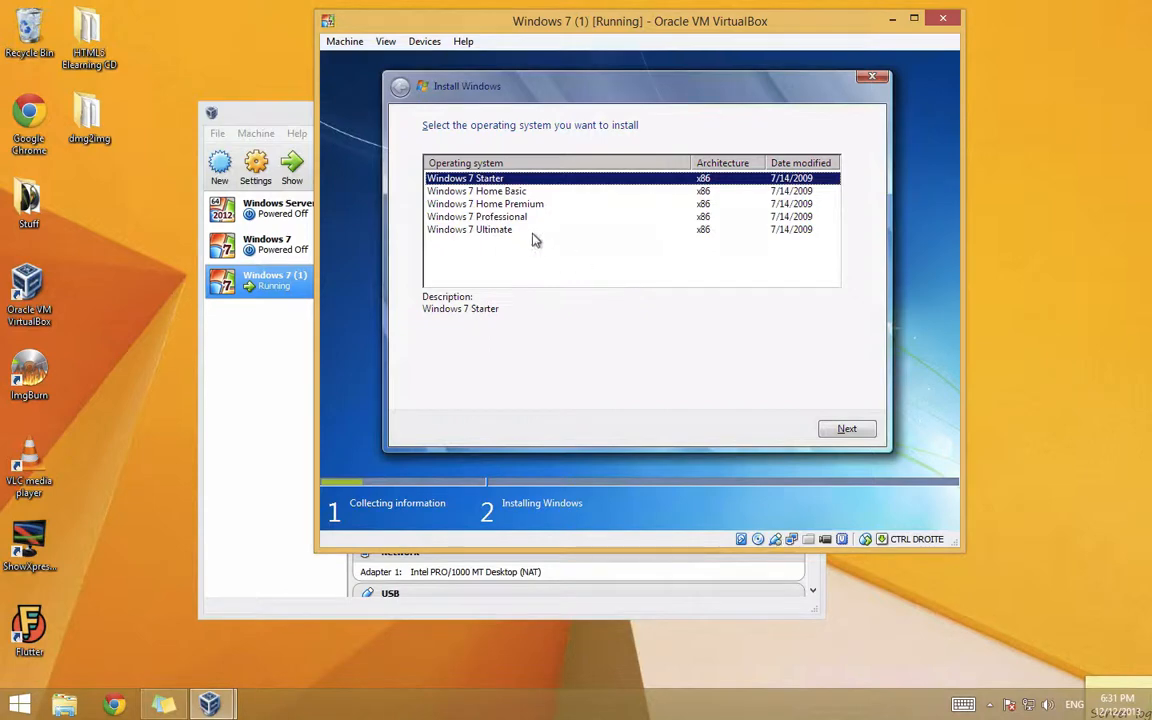
left_click(497, 232)
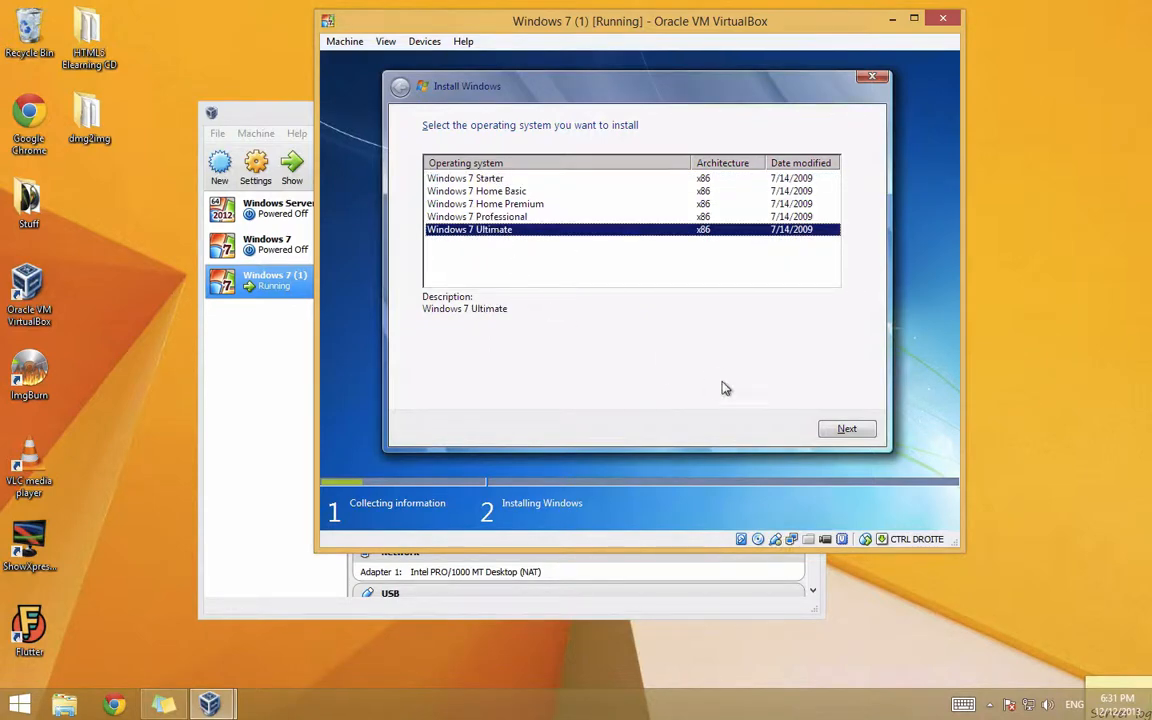
left_click(847, 430)
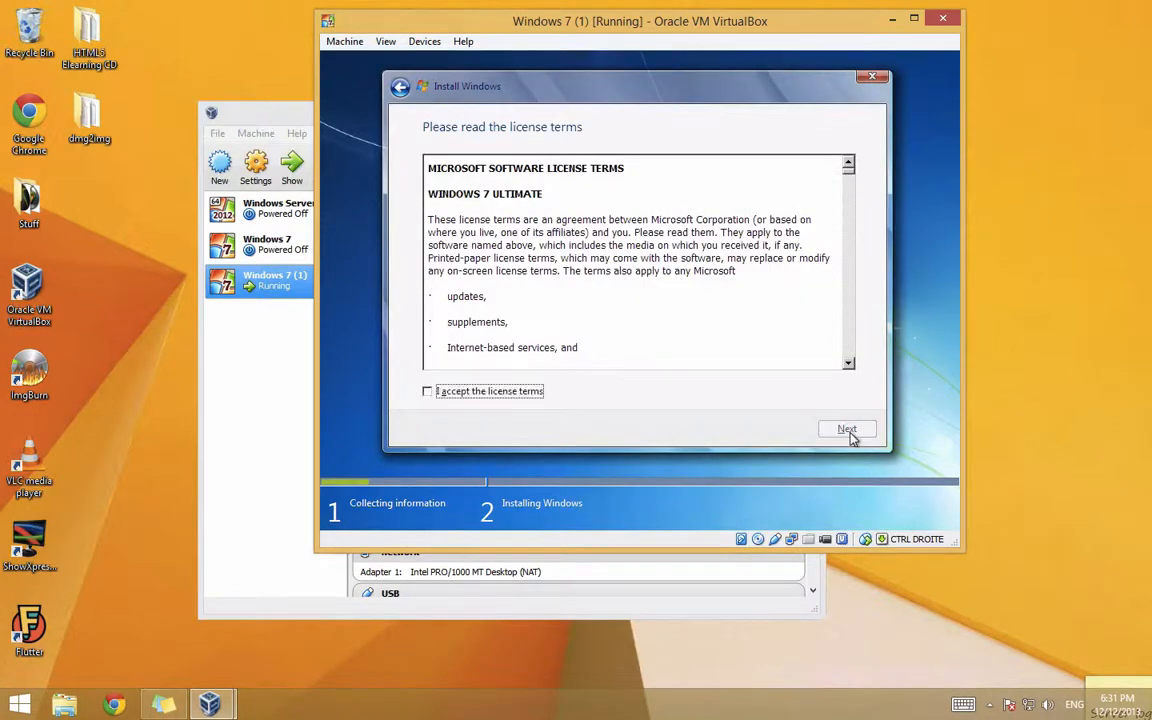
Step: Accept the license terms and choose a custom (advanced) installation
left_click(478, 392)
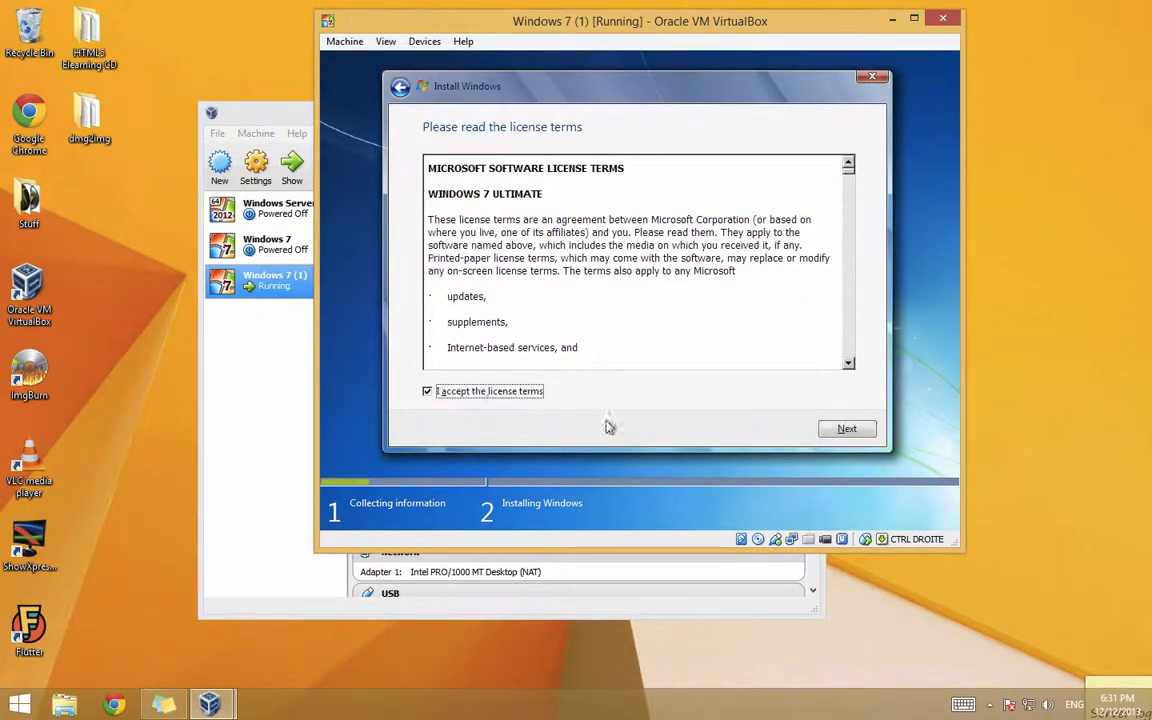
left_click(856, 436)
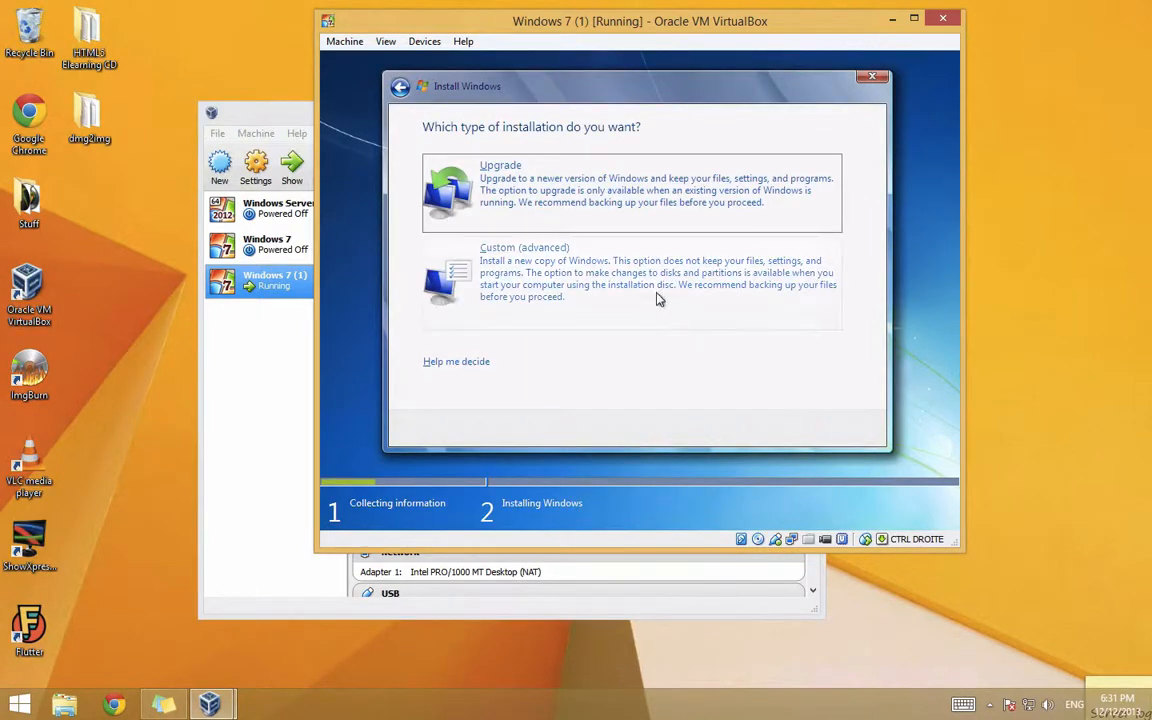
left_click(576, 254)
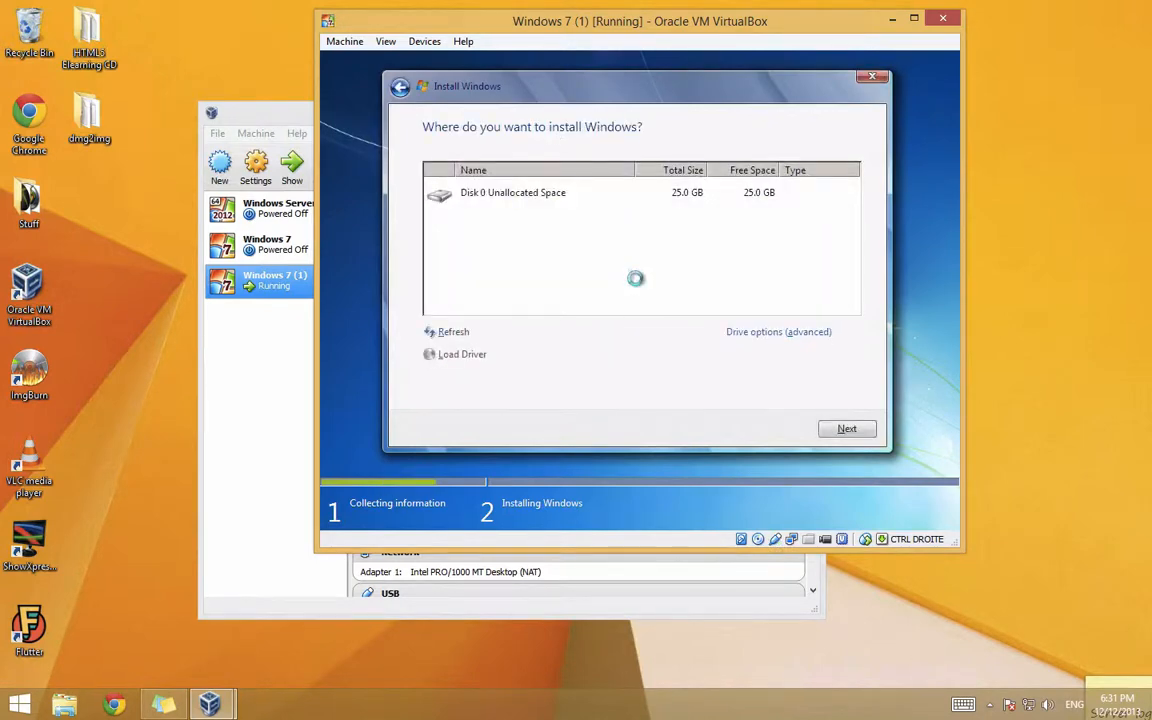
Step: Create a 25600 MB partition and install Windows onto Disk 0 Partition 2
left_click(760, 334)
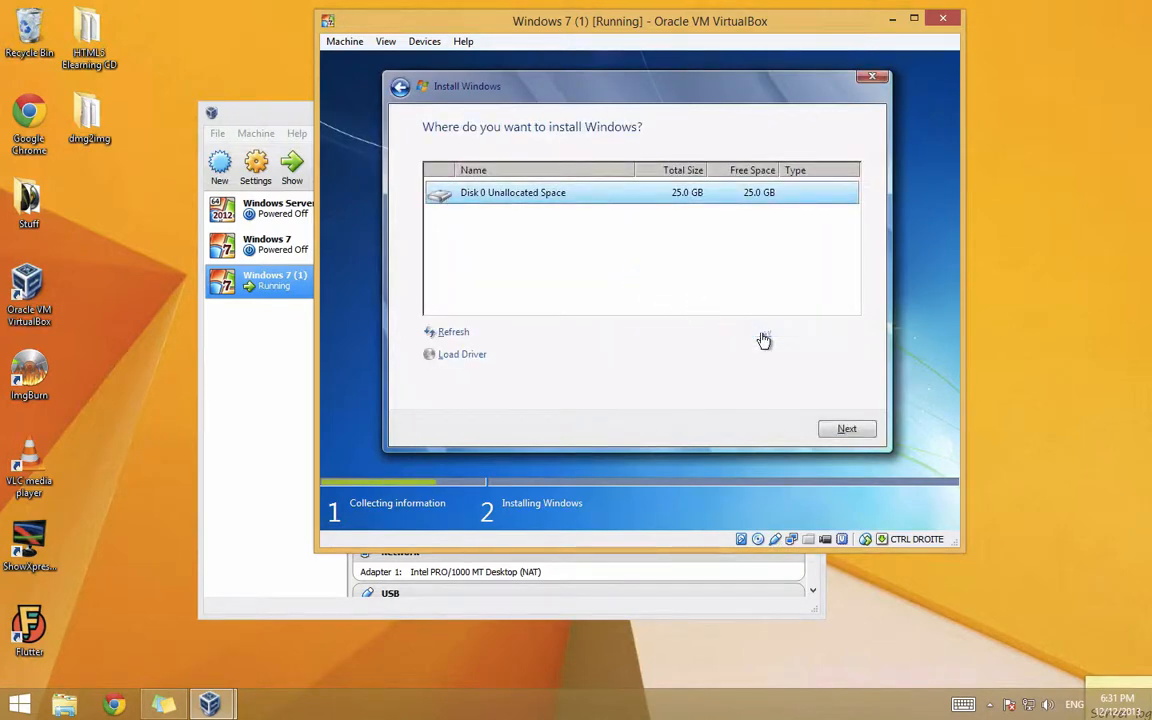
left_click(758, 334)
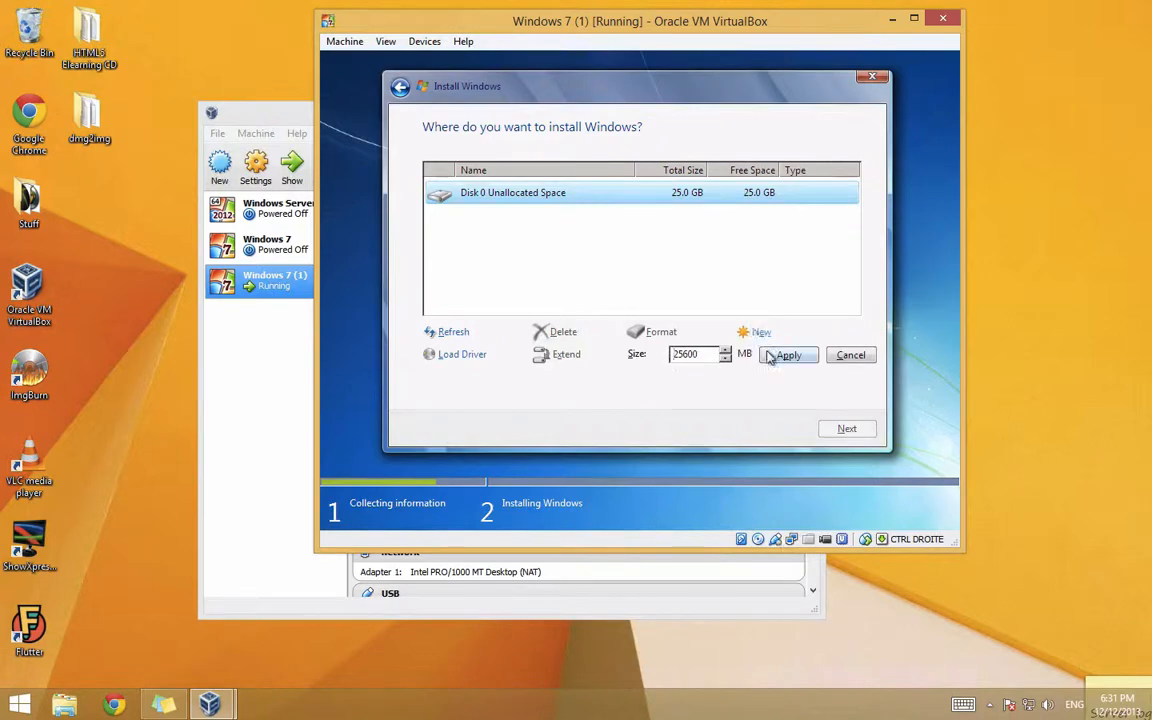
left_click(786, 355)
key("Return")
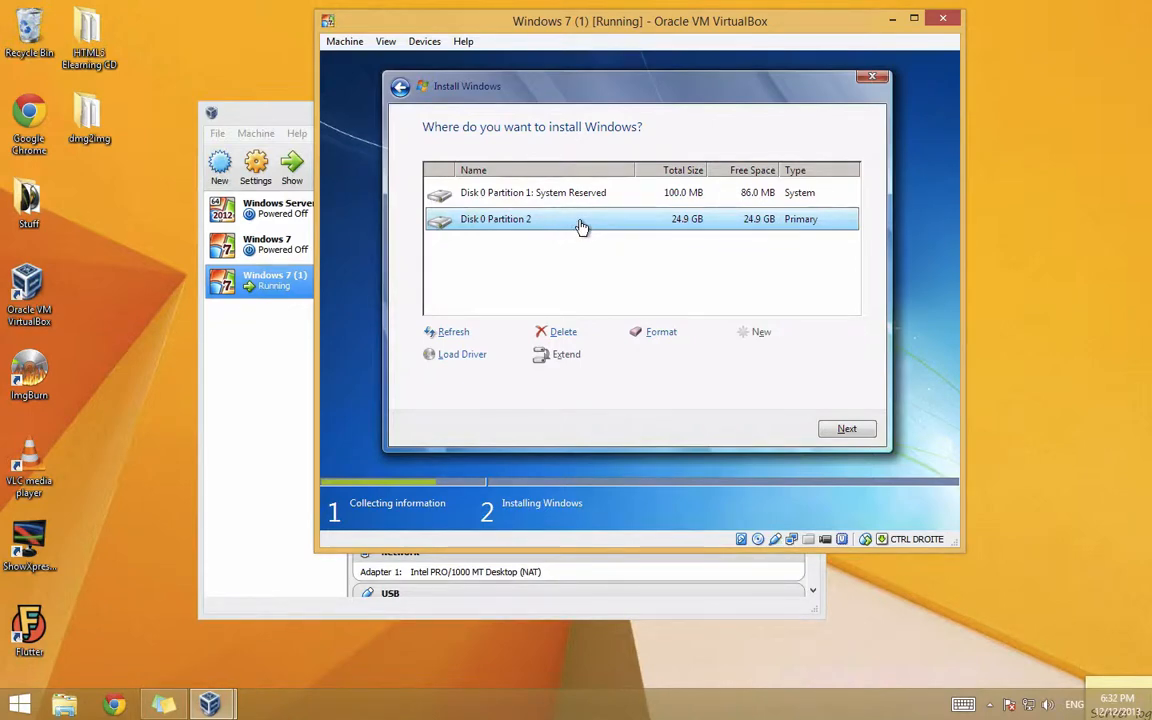
left_click(847, 436)
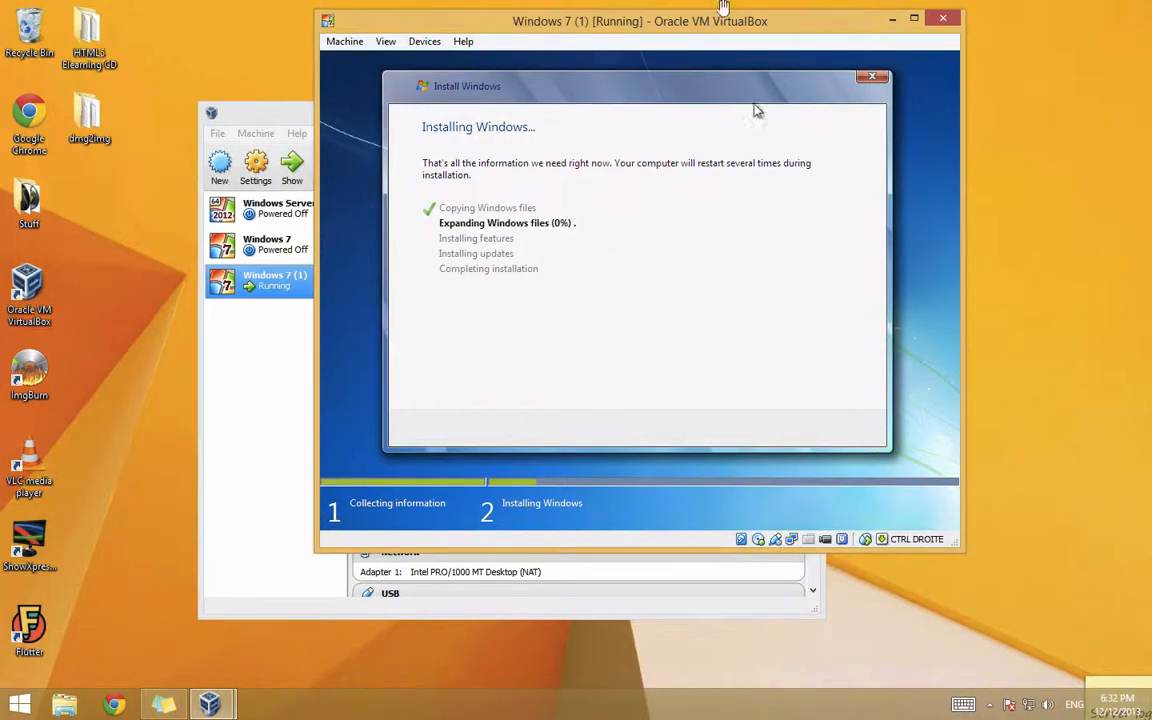
Step: Use the VM window's top menu while Windows 7 Ultimate finishes installing and restarts
mouse_move(656, 7)
left_click(557, 8)
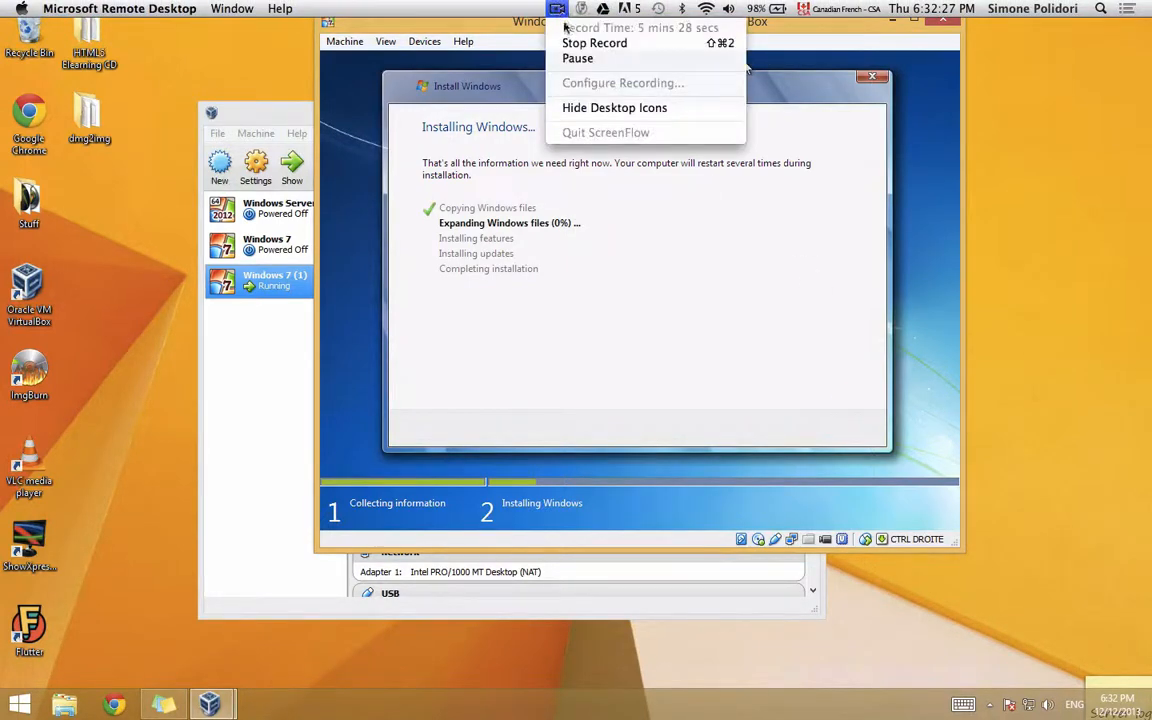
left_click(566, 59)
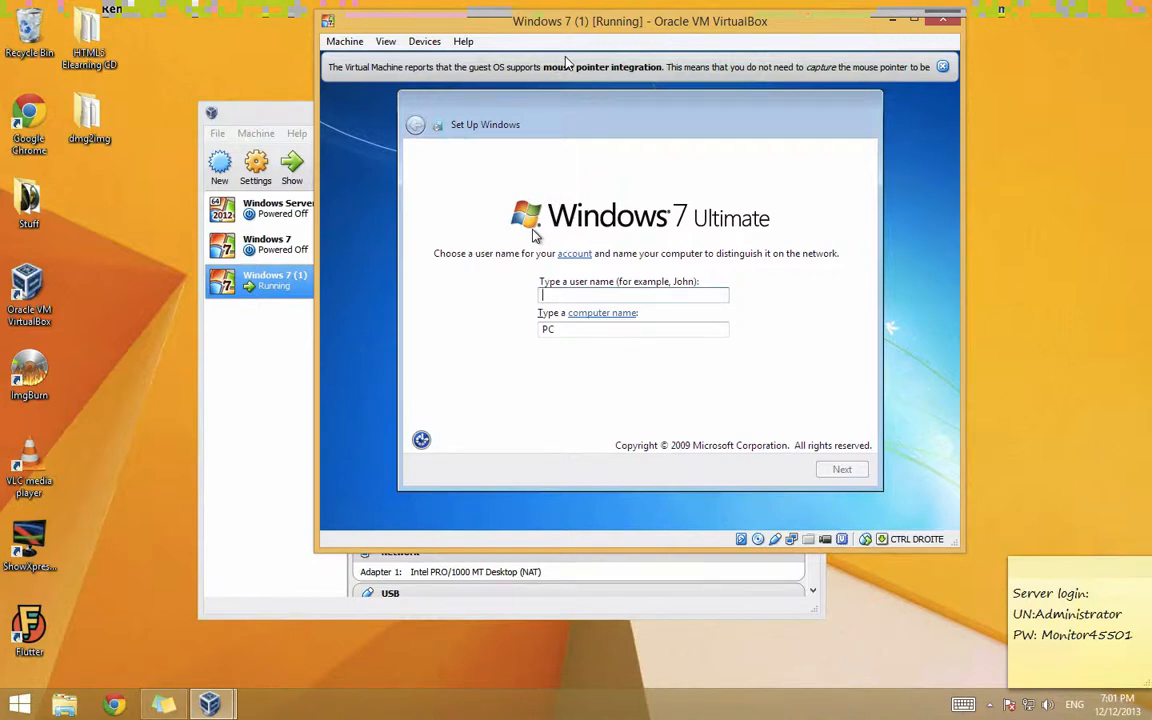
Step: Enter the user name Windows7Test, keep the auto-filled computer name, and continue
type("W")
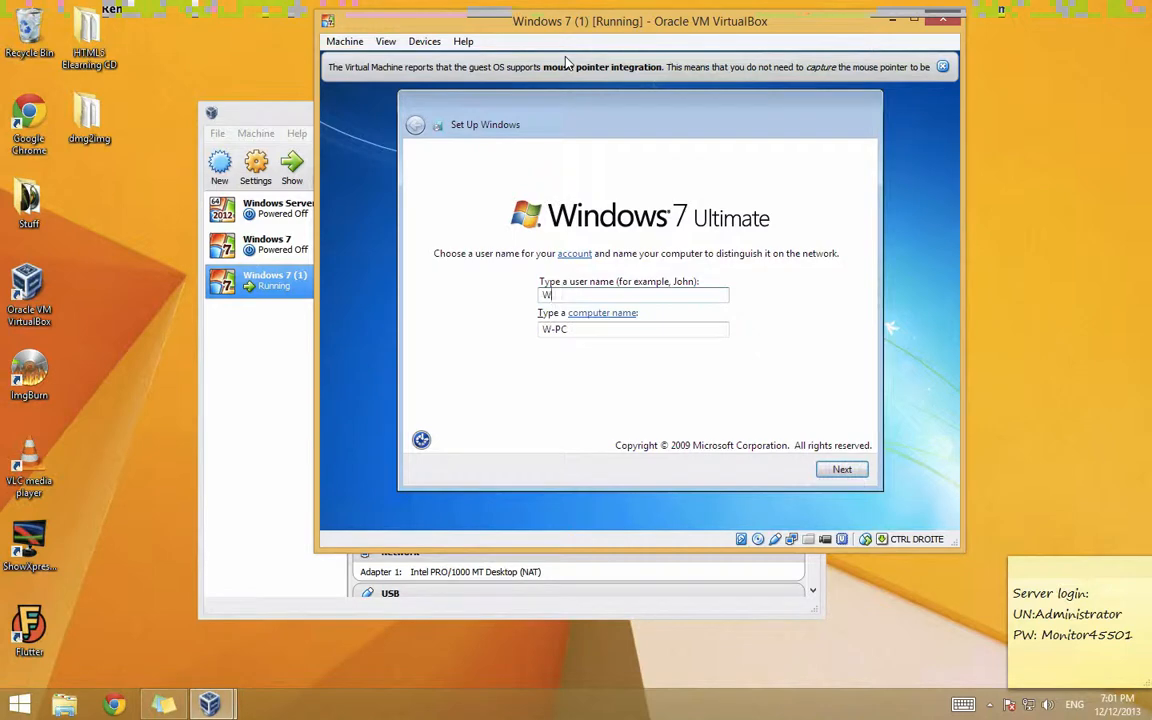
key("BackSpace")
type("Windows7Test")
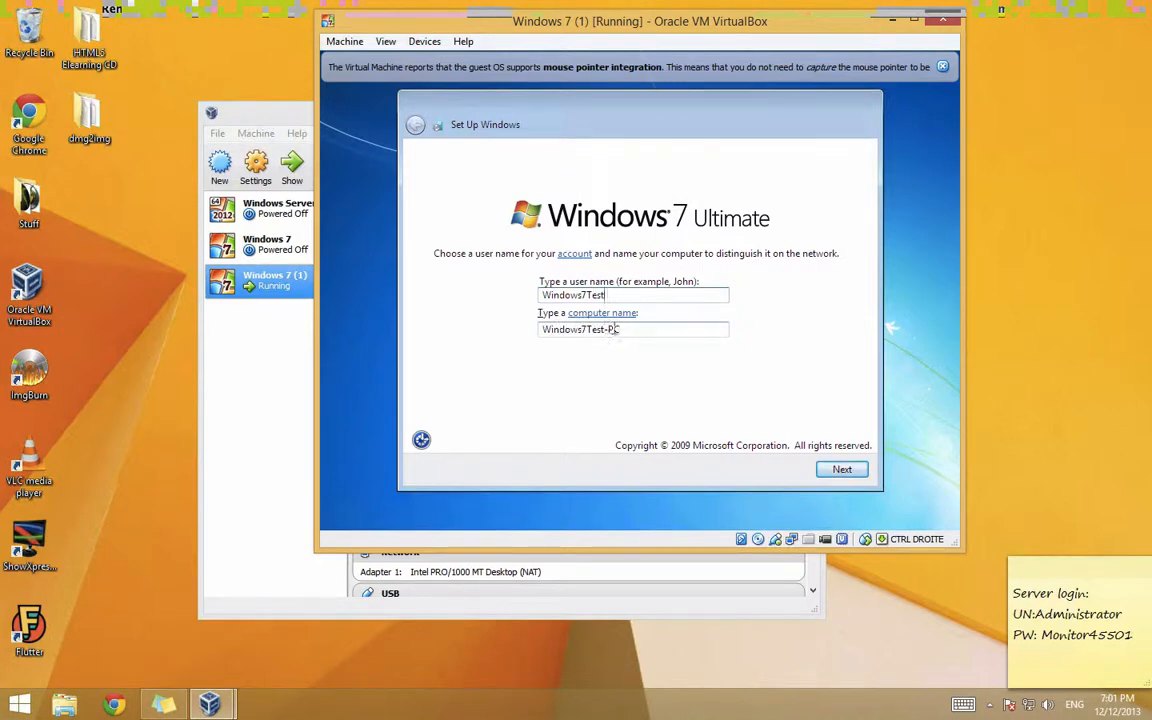
left_click(843, 470)
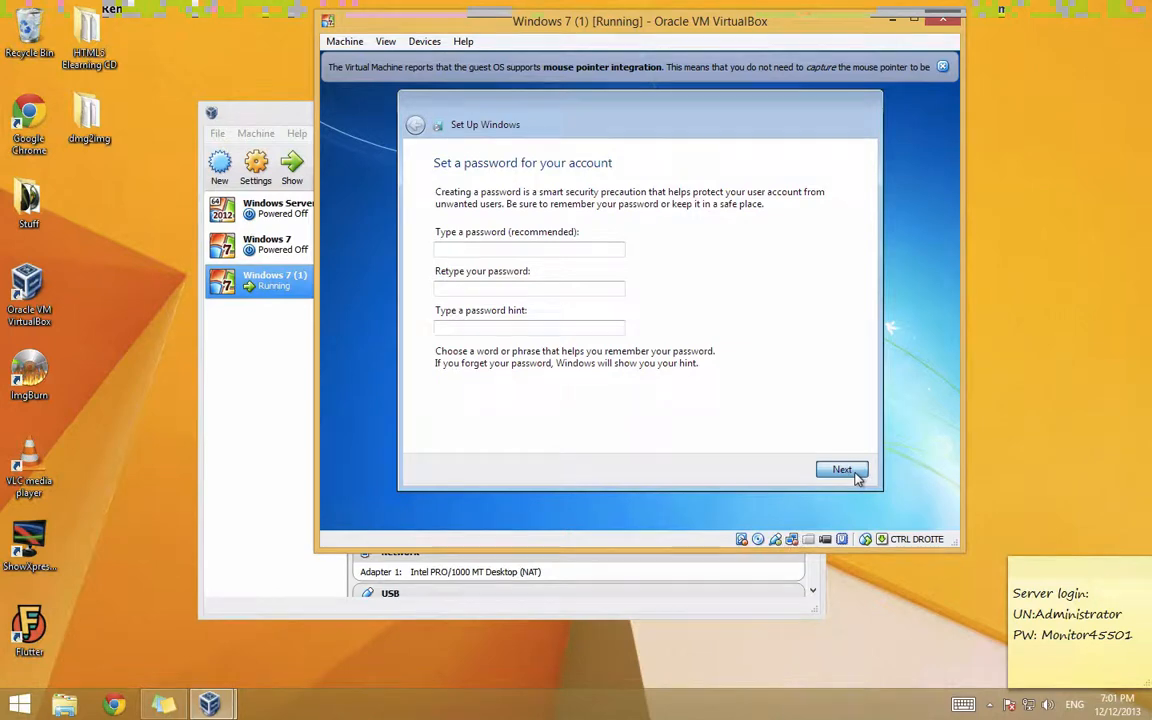
Step: Skip the password and product key, with automatic online activation turned off
left_click(842, 470)
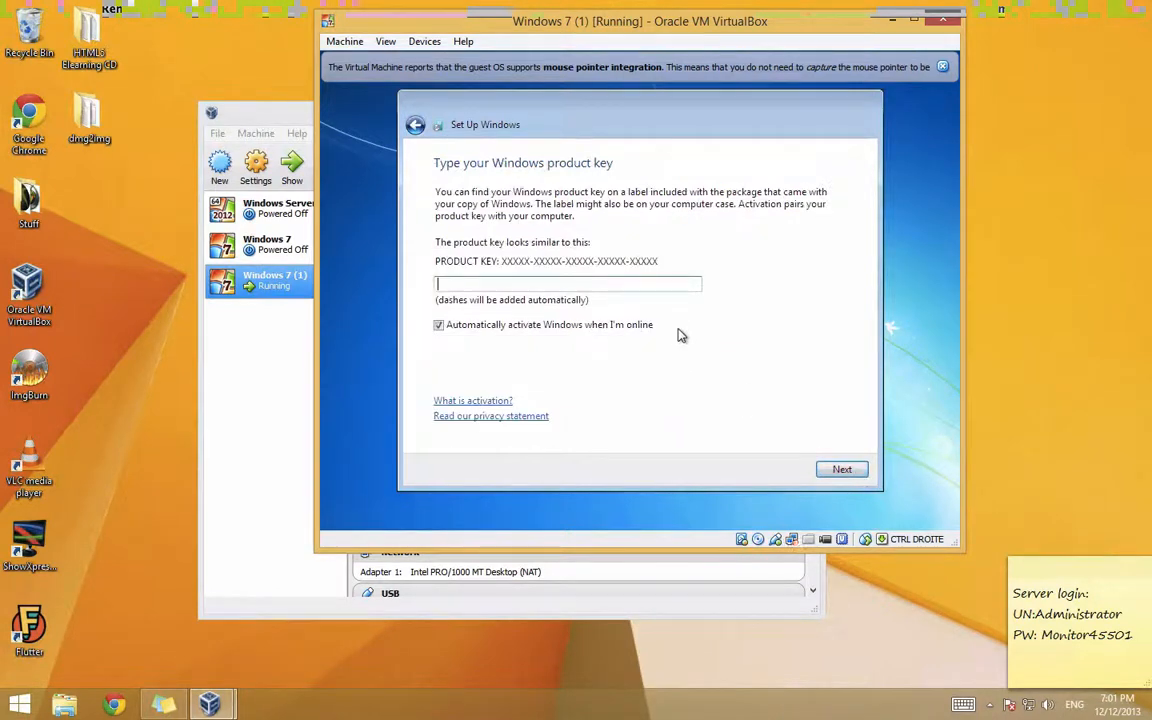
left_click(570, 326)
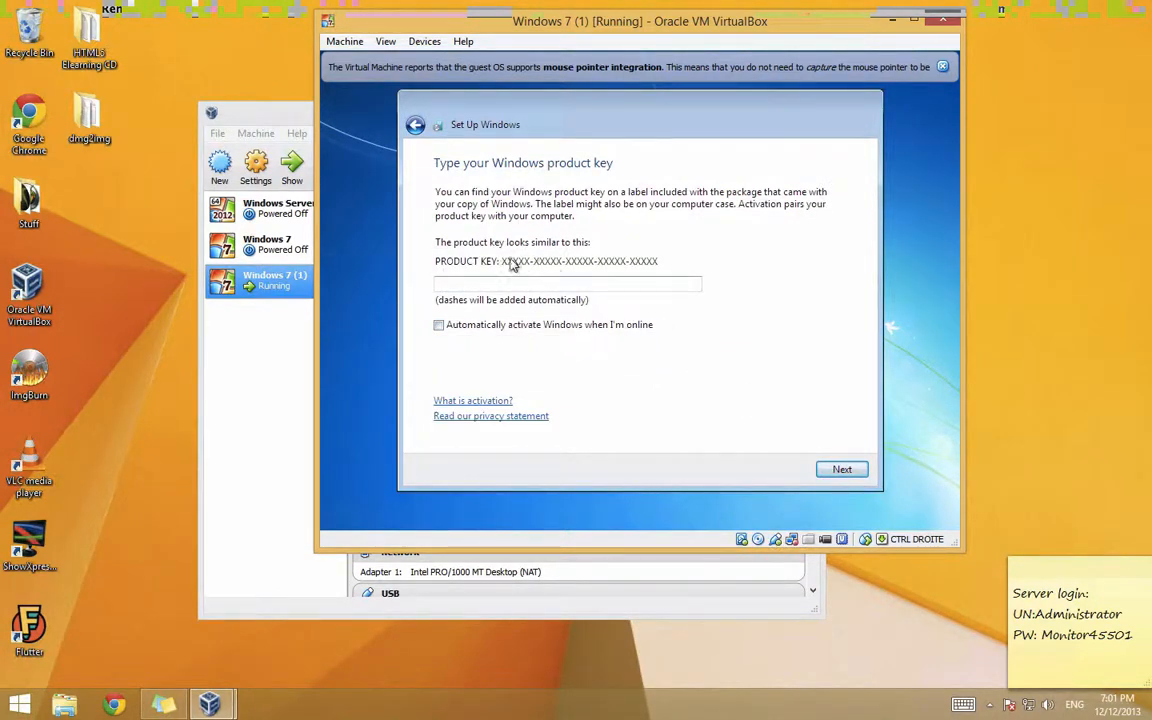
left_click(842, 470)
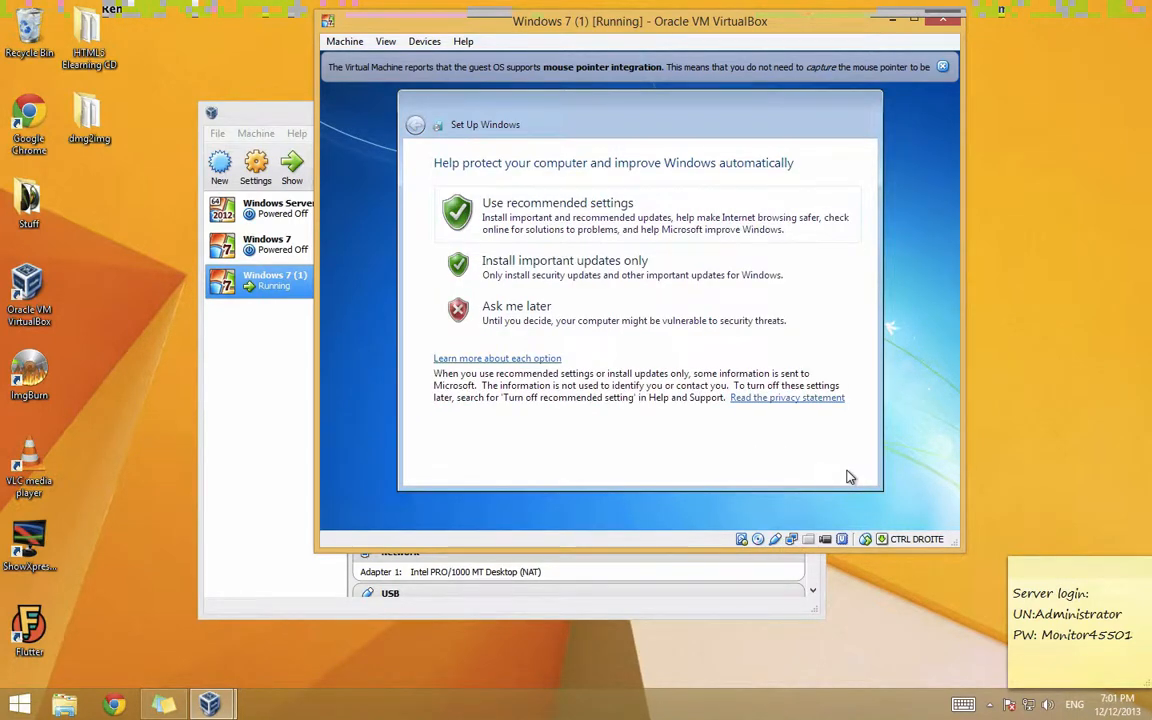
Step: Choose important updates only and set the time zone to Eastern Time (US & Canada)
left_click(564, 264)
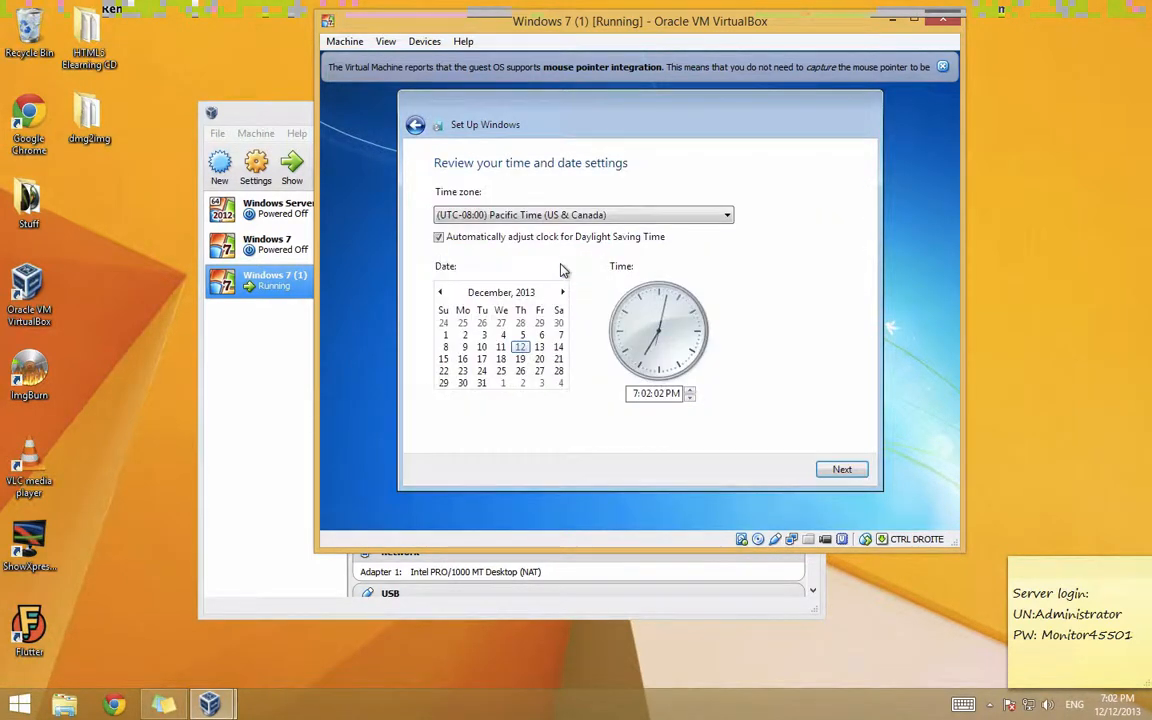
left_click(548, 215)
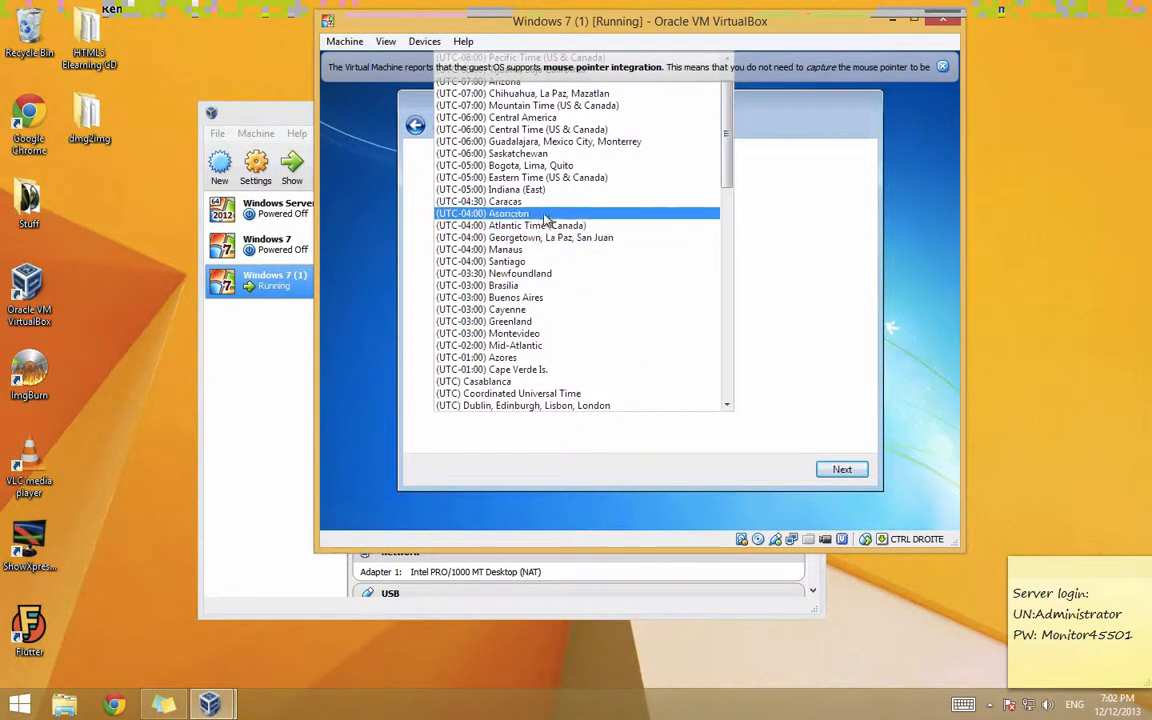
left_click(545, 177)
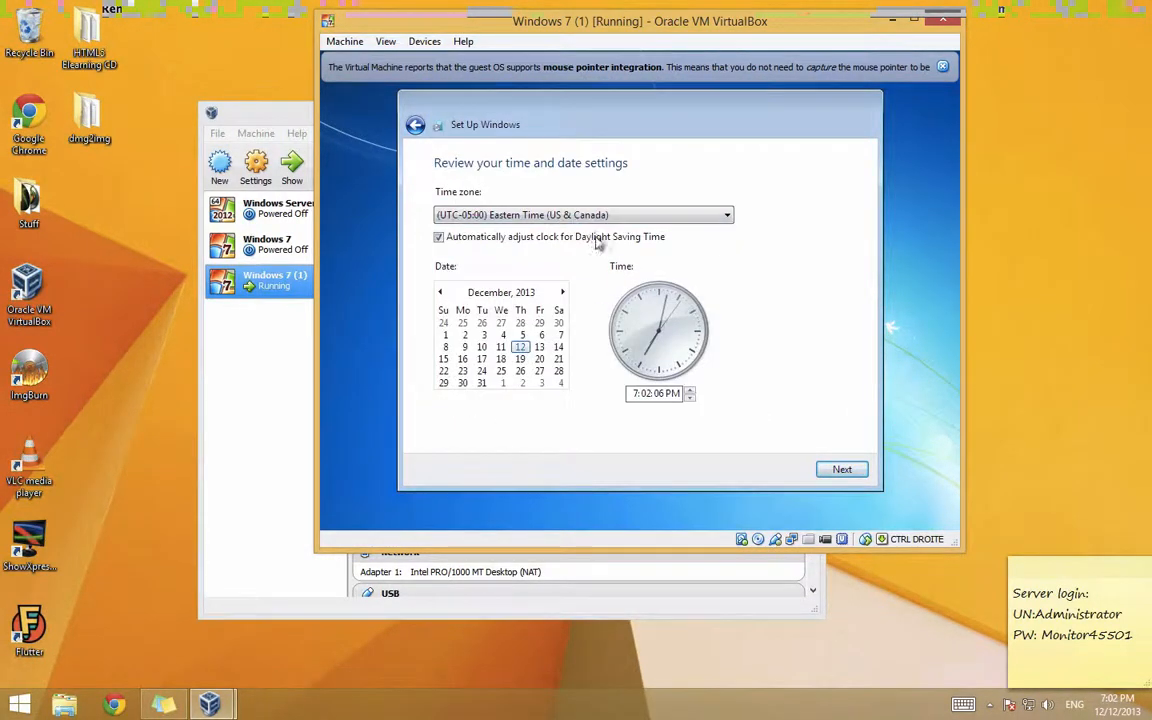
left_click(842, 469)
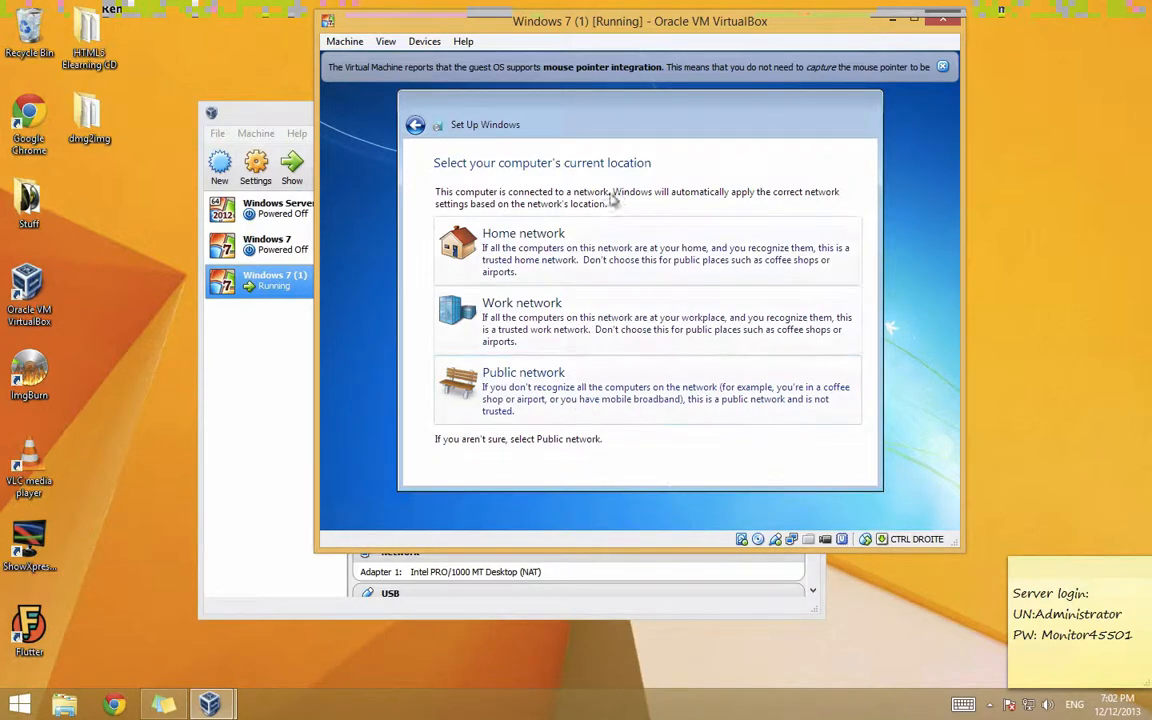
Step: Choose Home network and wait for Windows to finish preparing the desktop
left_click(558, 237)
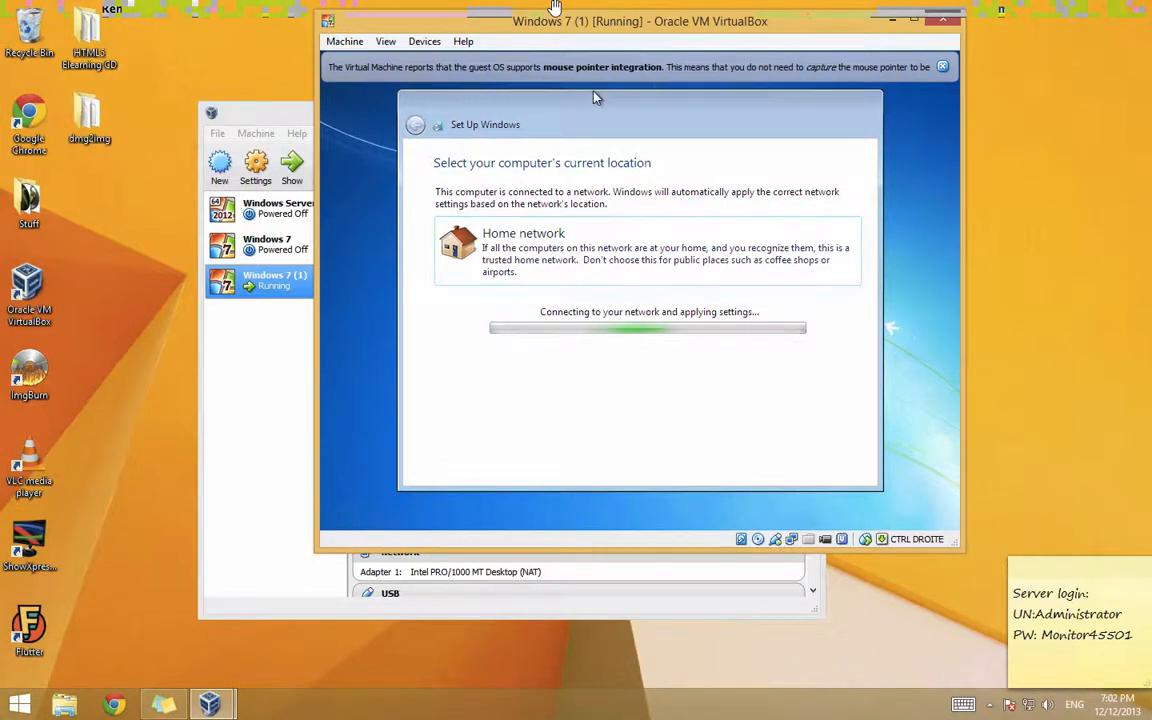
left_click(548, 7)
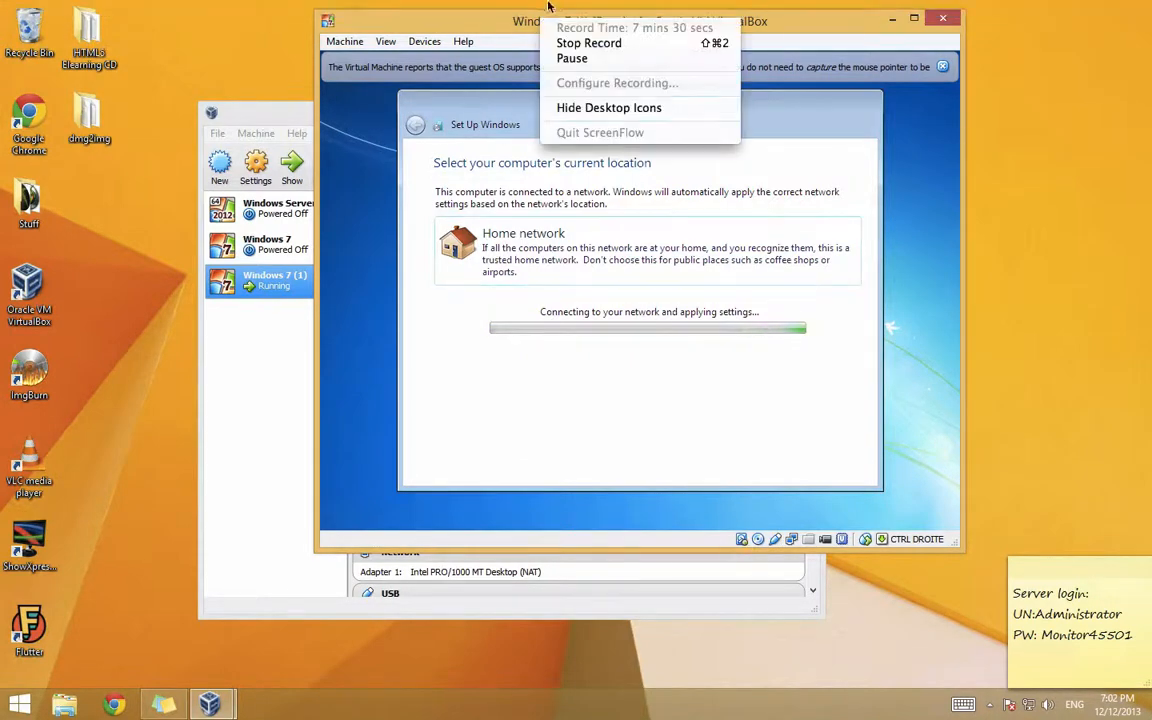
left_click(570, 58)
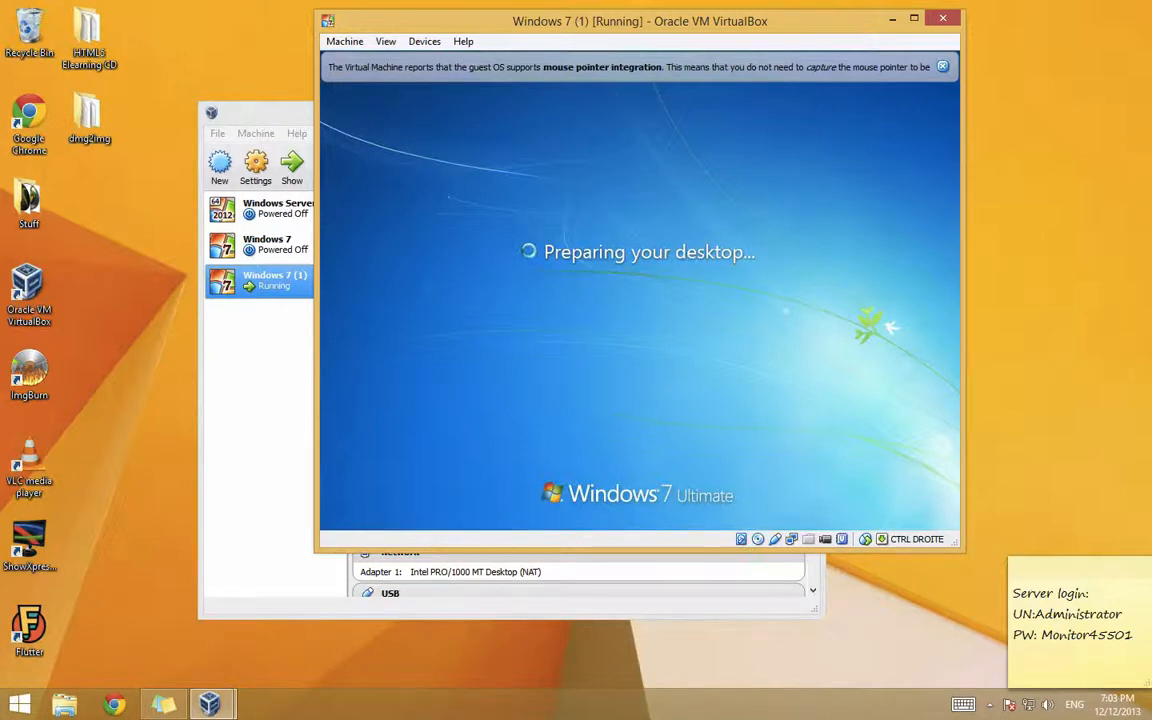
mouse_move(390, 6)
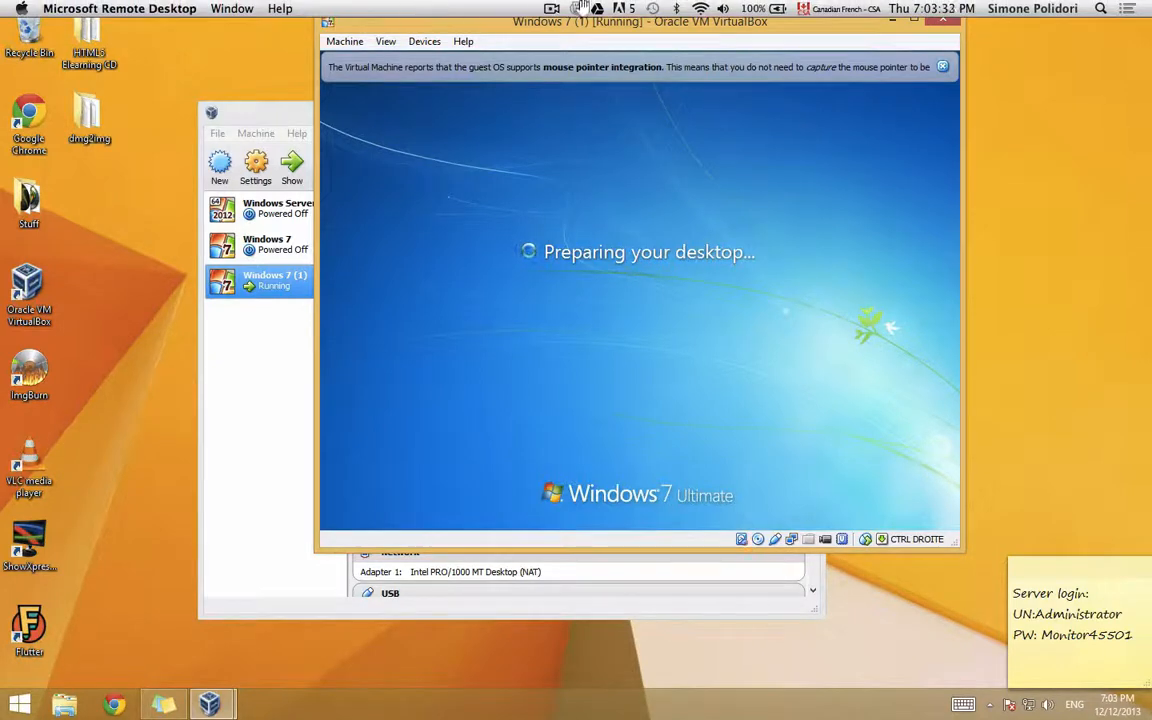
left_click(551, 8)
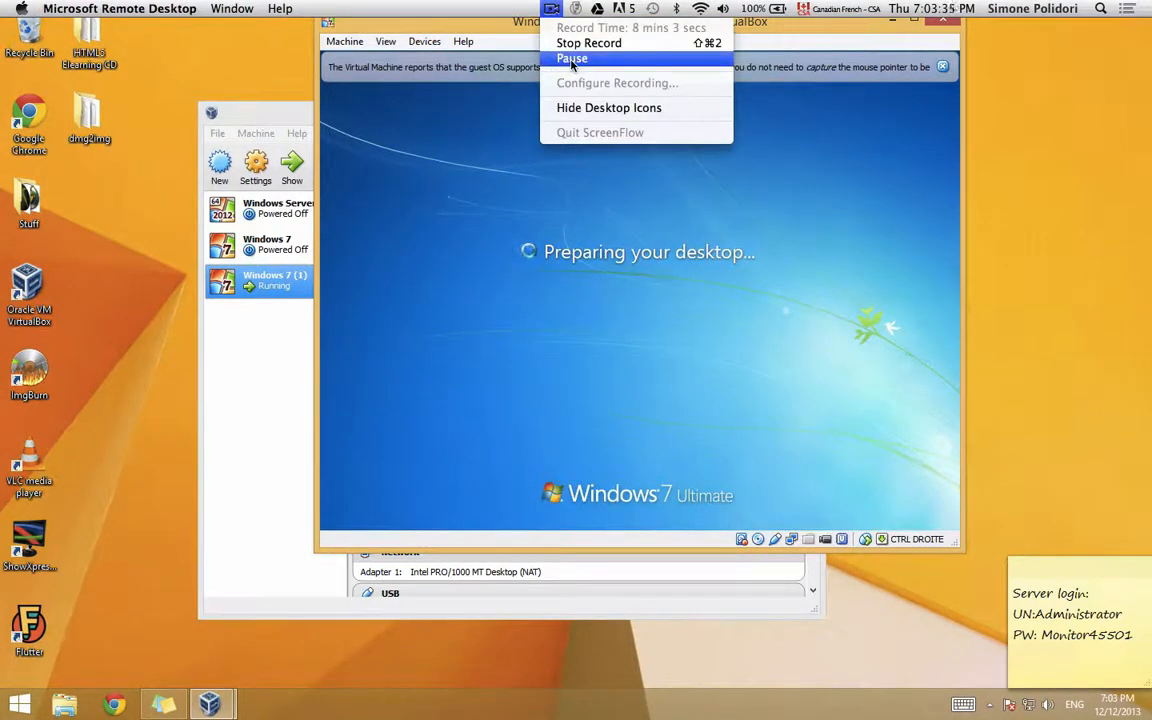
left_click(572, 59)
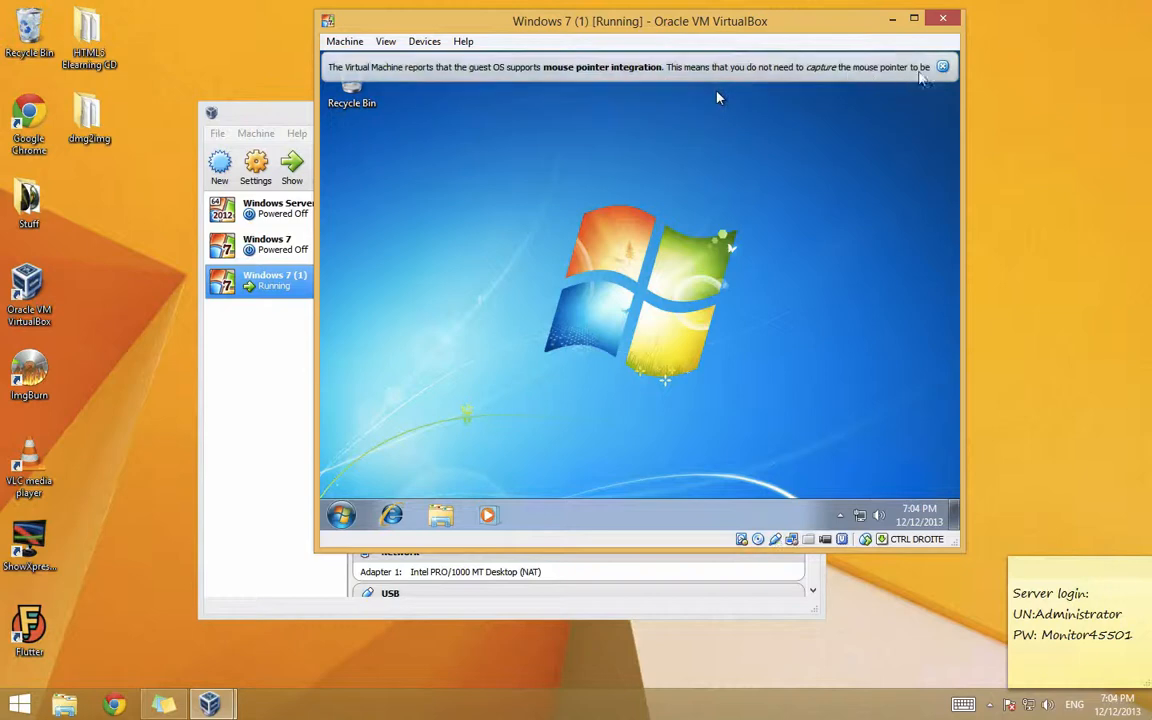
Step: Close the mouse pointer integration notice to reveal the Windows 7 desktop and Recycle Bin
left_click(942, 66)
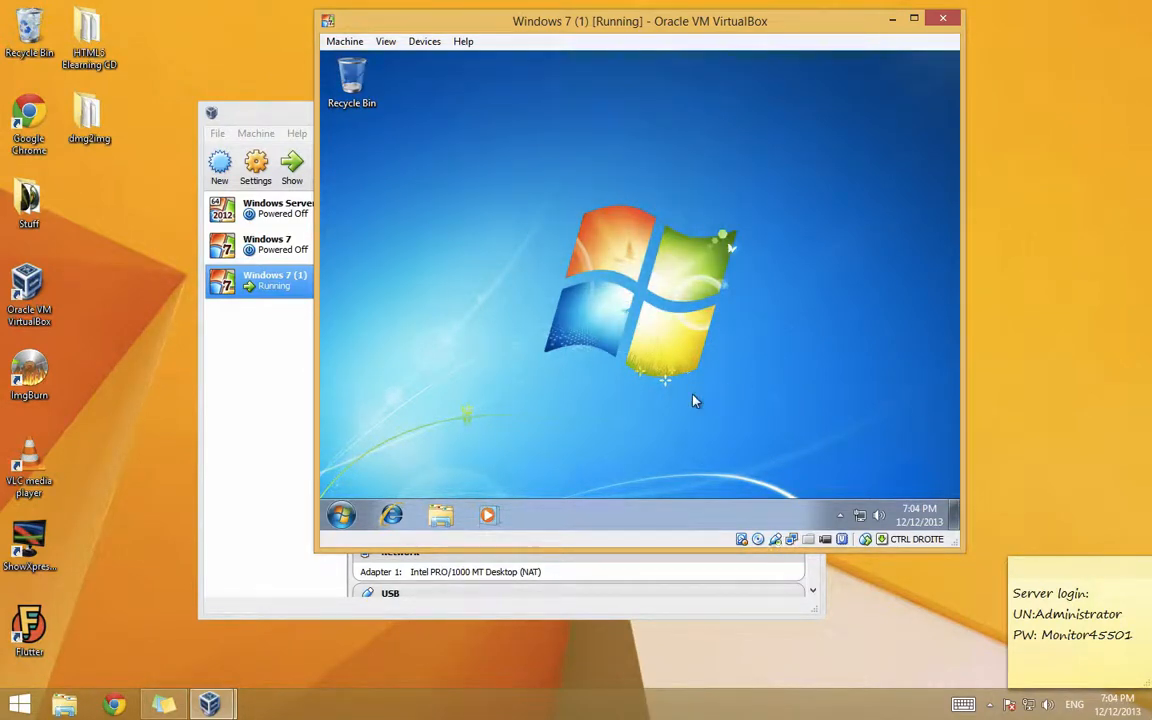
left_click_drag(694, 400, 497, 223)
mouse_move(362, 5)
left_click(551, 8)
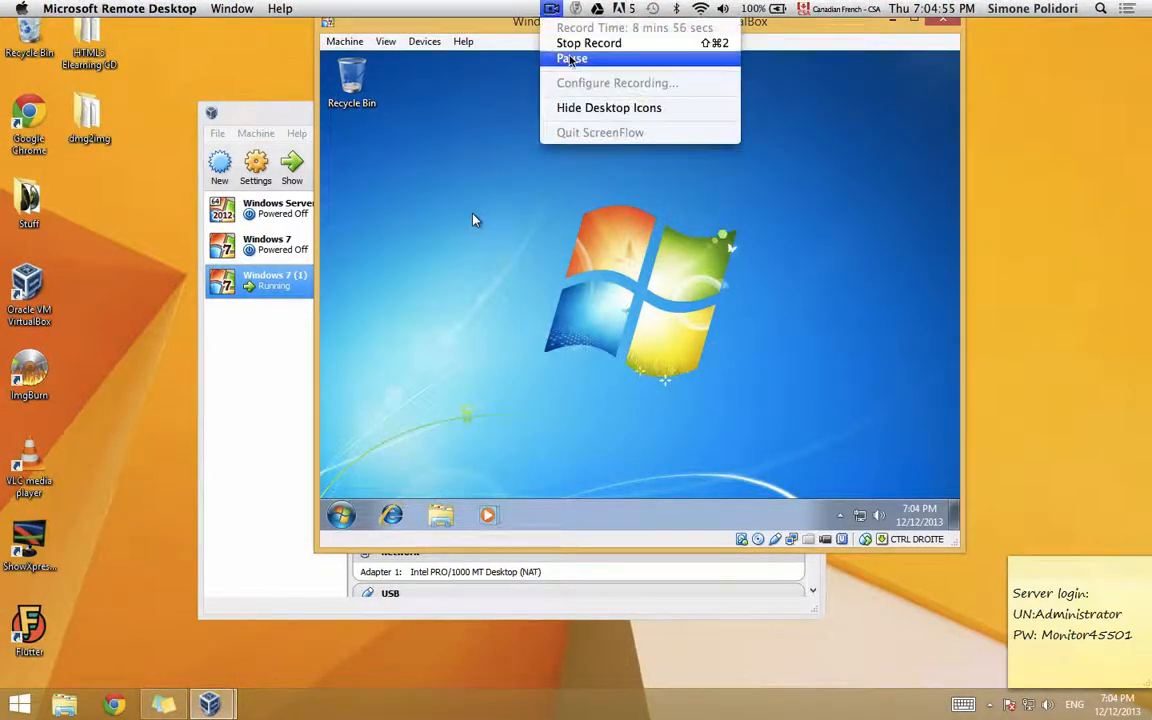